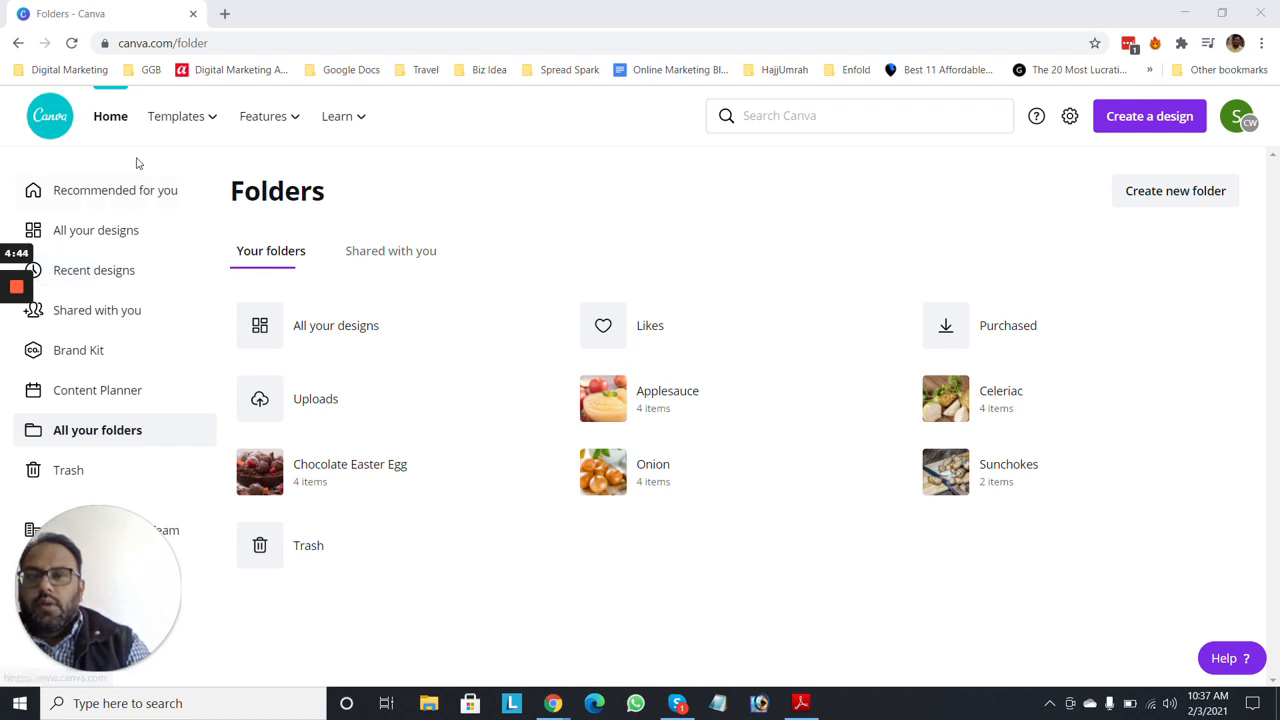
Create a new design with custom dimensions of 1200 x 1200 px
left_click(1170, 131)
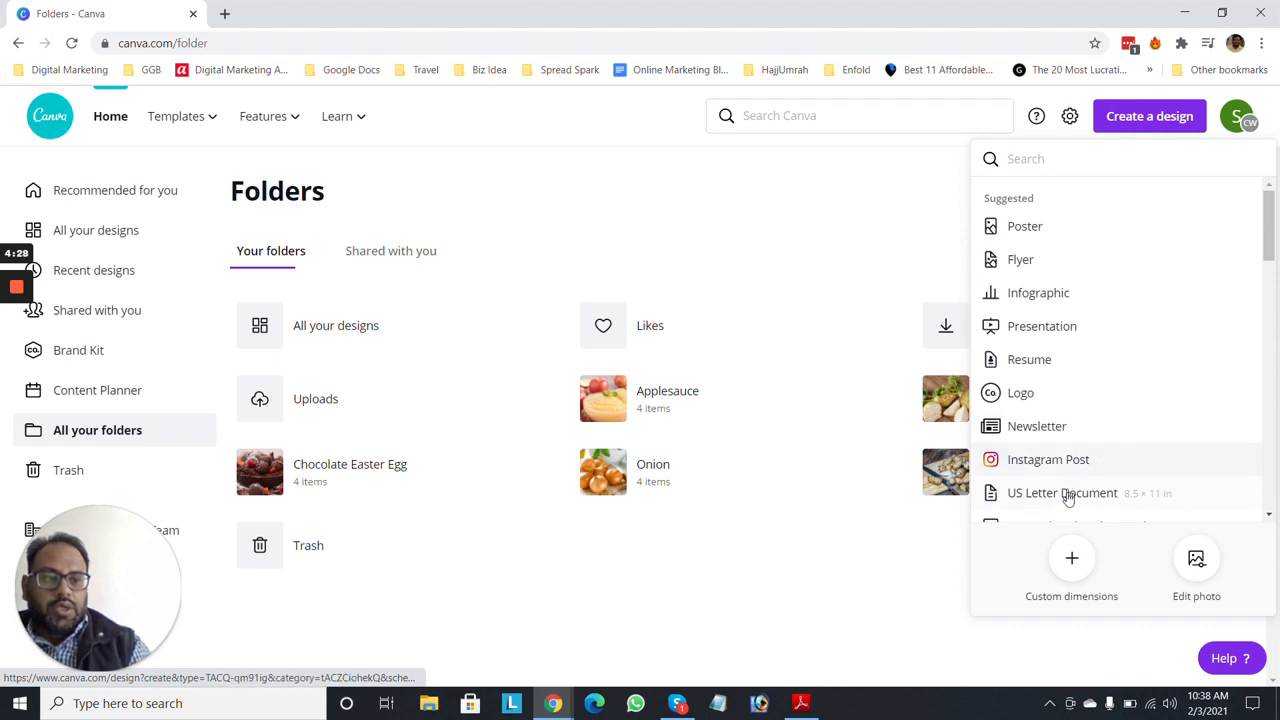
left_click(1070, 560)
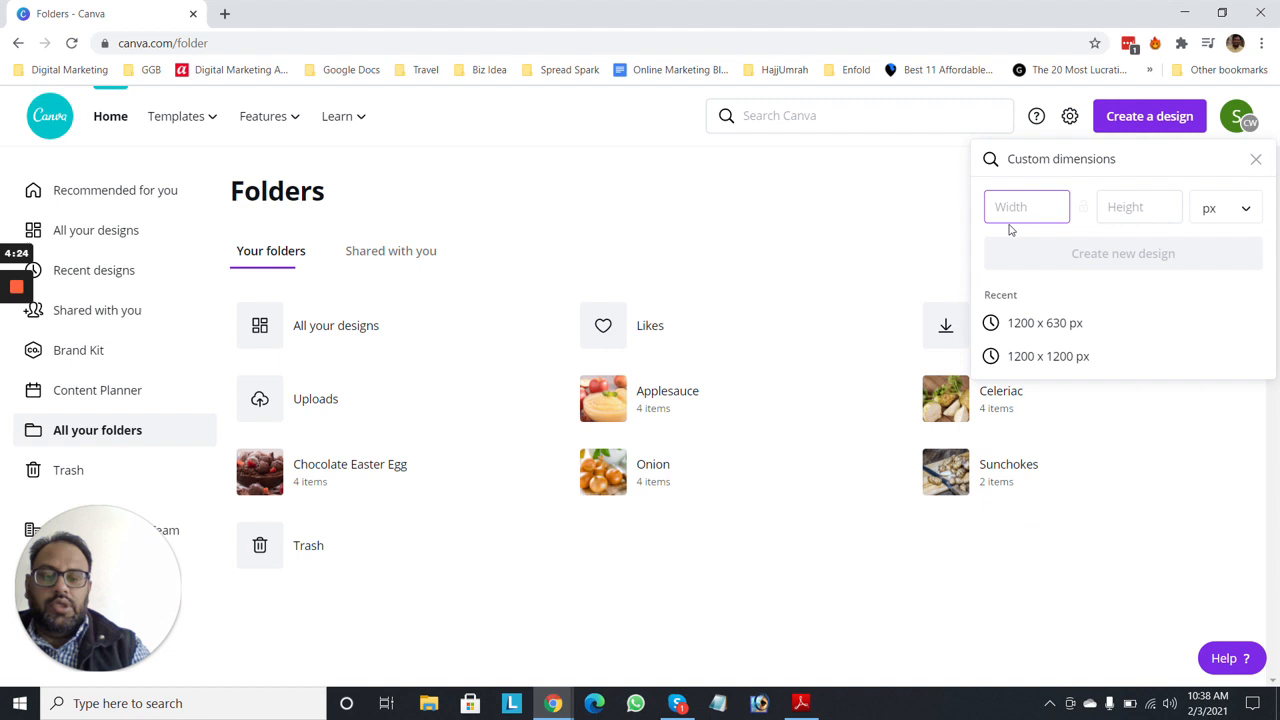
type("1200")
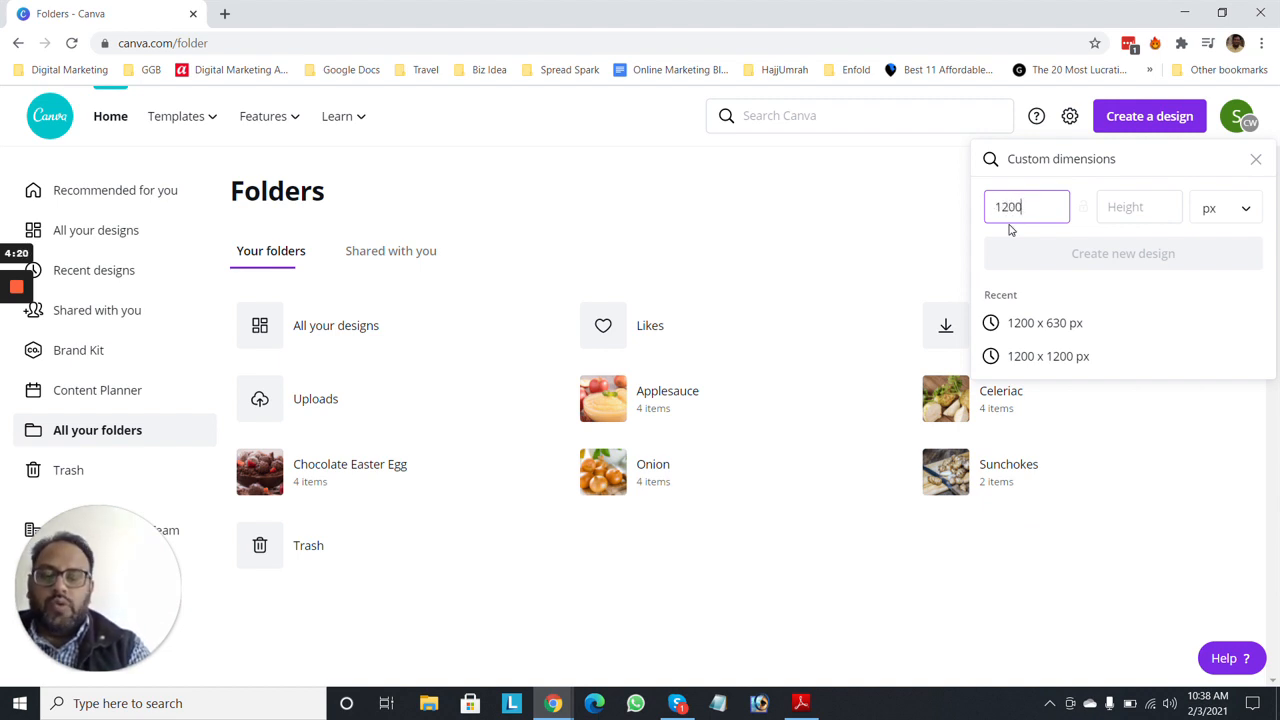
key("Tab")
type("1200")
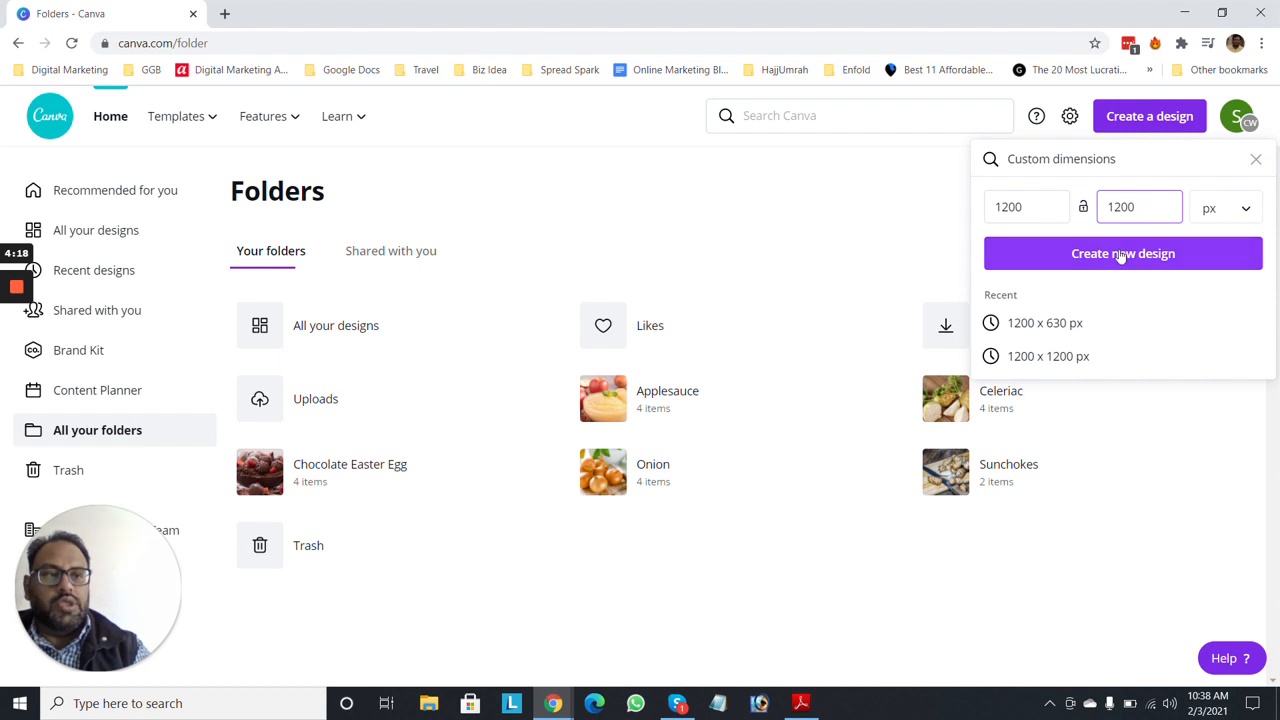
left_click(1123, 256)
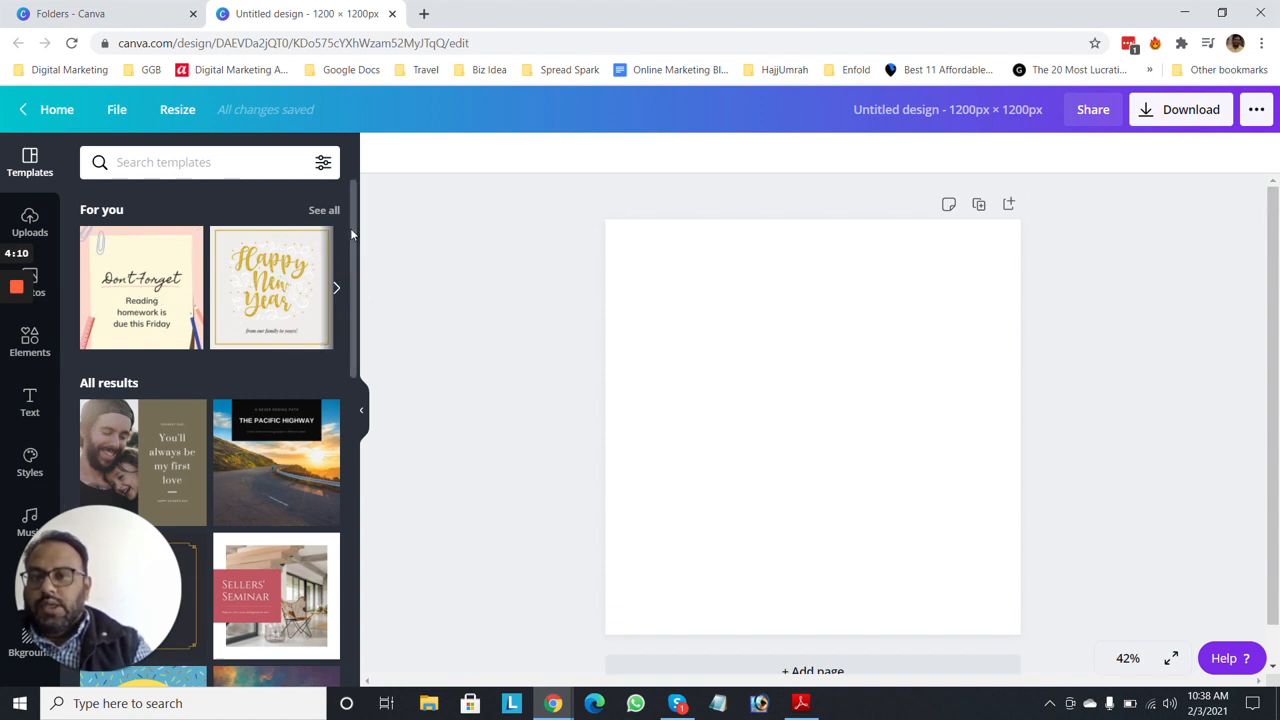
Find the pumpkin template "The Autumn Bargain" among the suggested templates and apply it to the blank page
left_click_drag(351, 231, 352, 310)
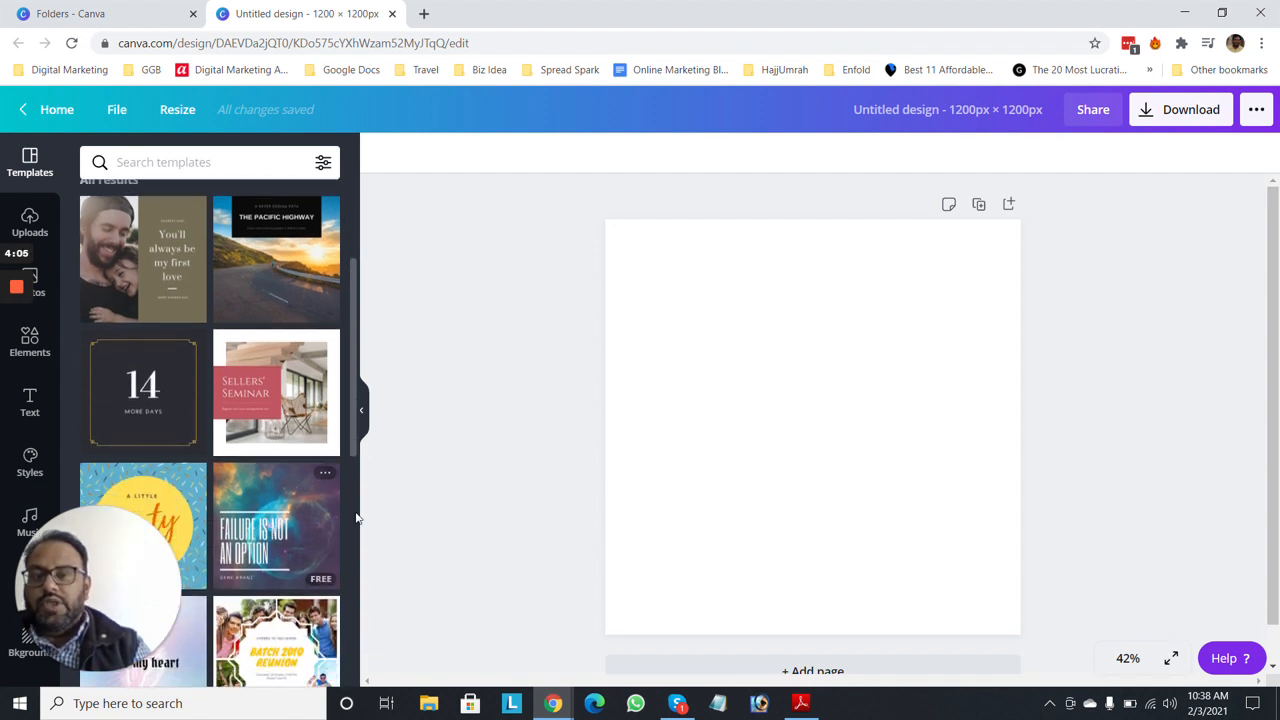
left_click_drag(353, 385, 338, 512)
scroll(338, 530, "down", 3)
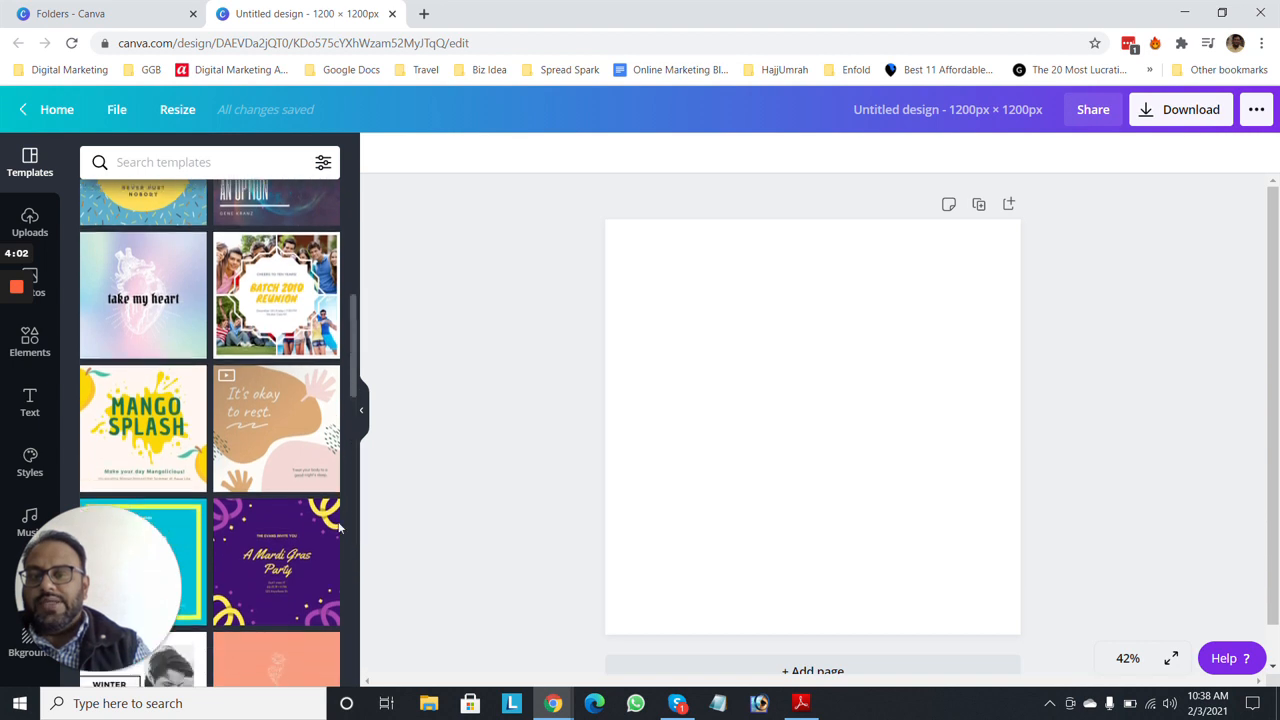
scroll(342, 577, "down", 5)
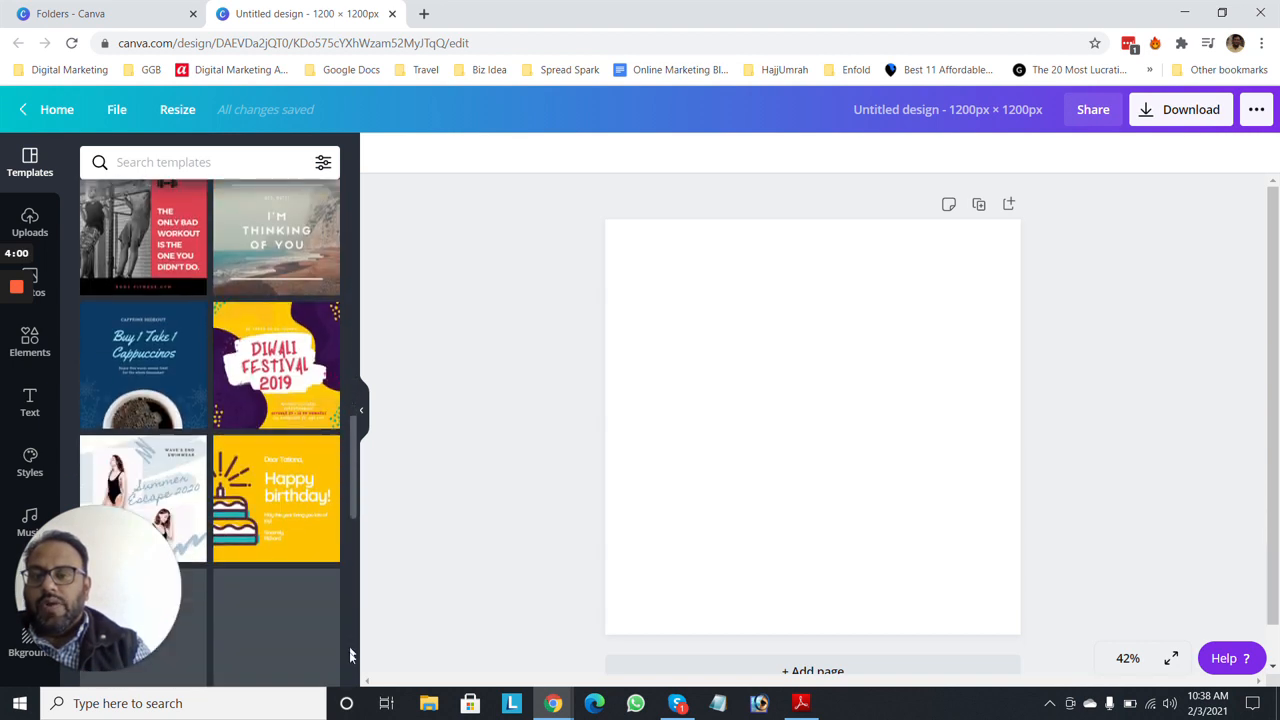
scroll(352, 651, "up", 1)
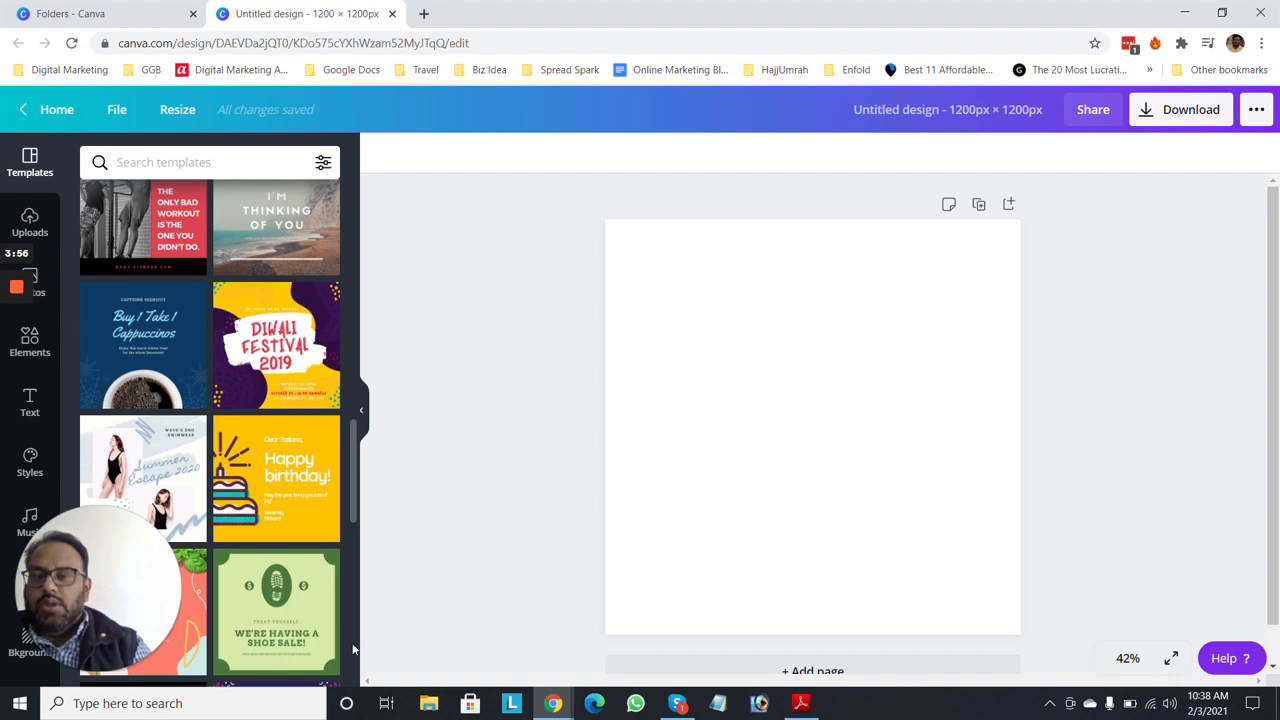
scroll(352, 651, "down", 4)
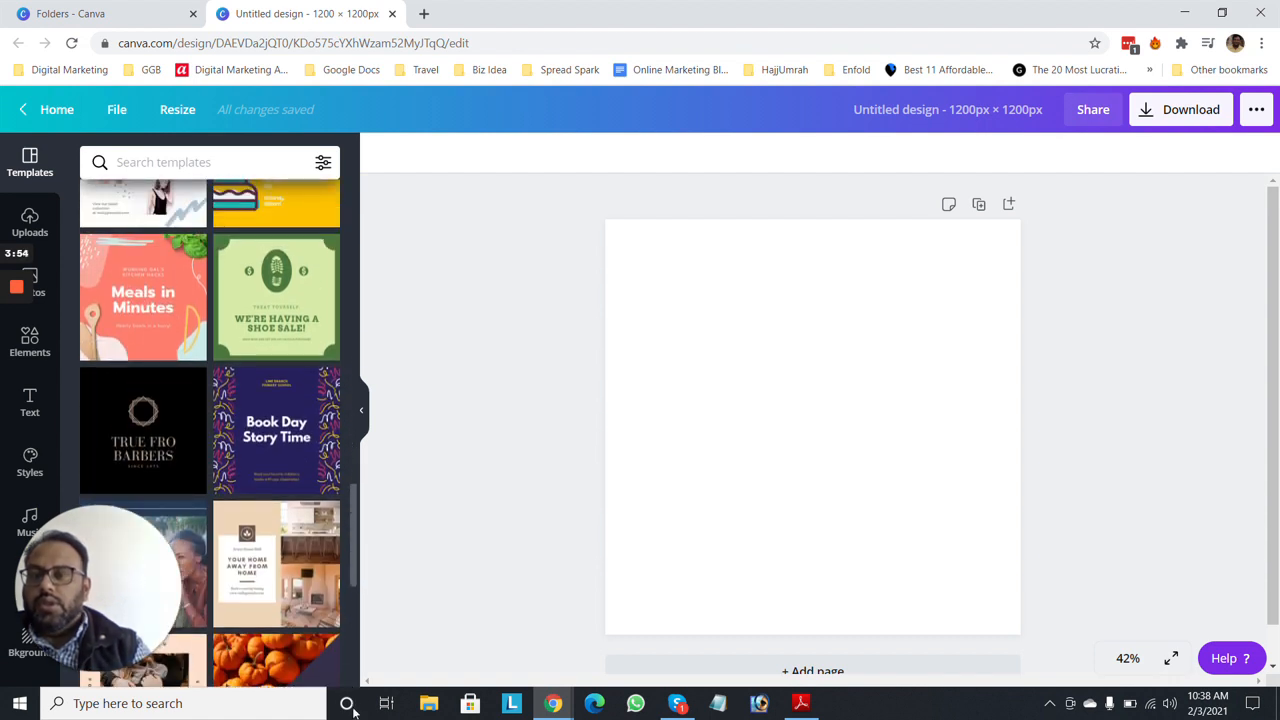
scroll(290, 650, "down", 1)
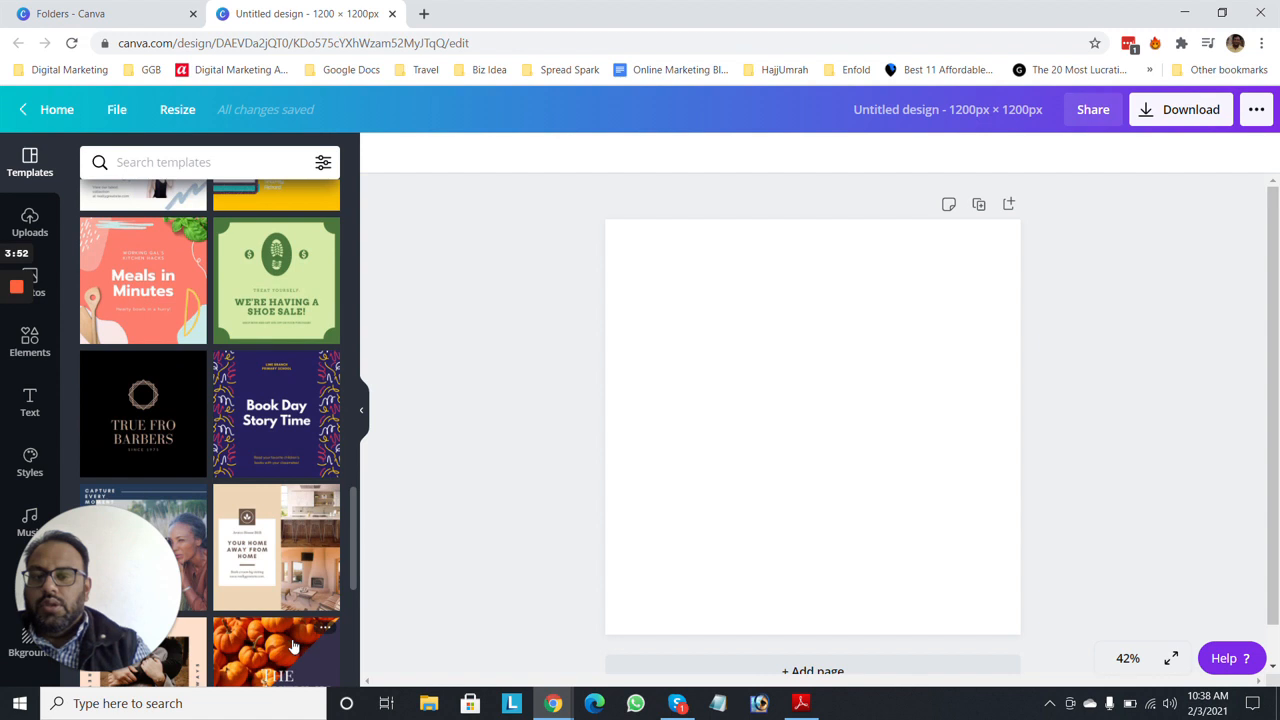
left_click_drag(460, 579, 645, 445)
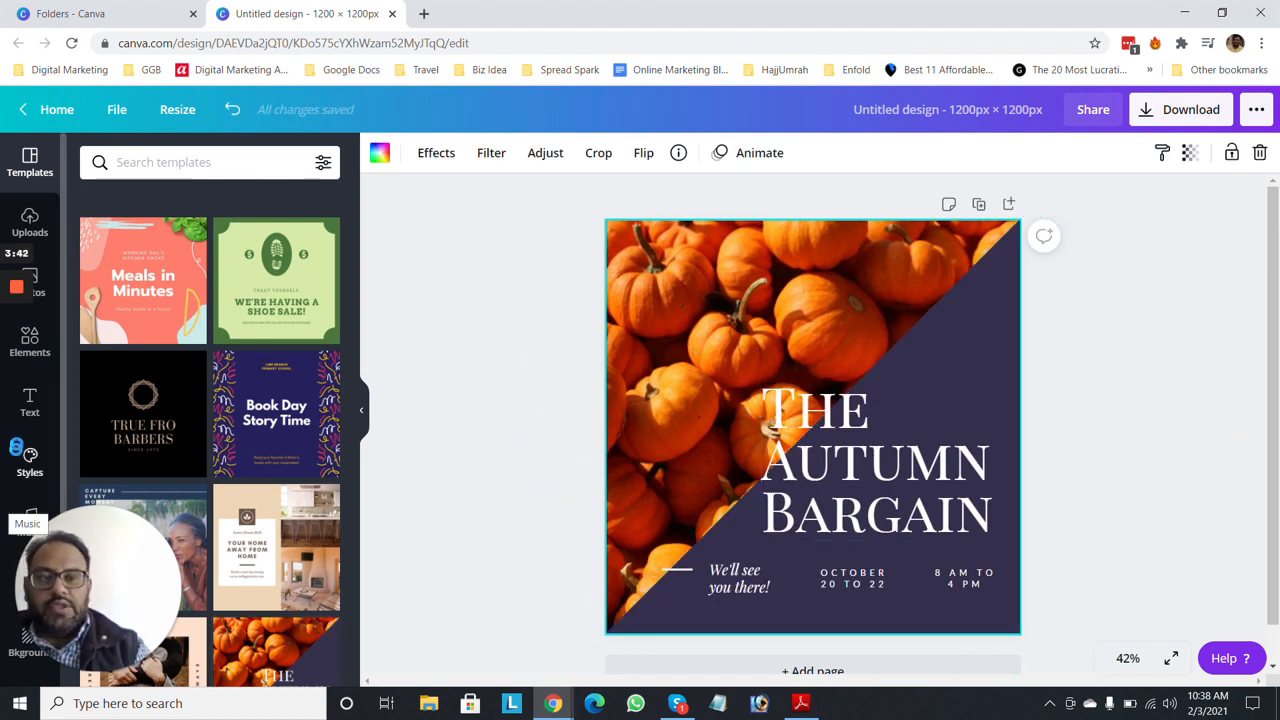
Search the photo library for "sunchoke"
mouse_move(8, 378)
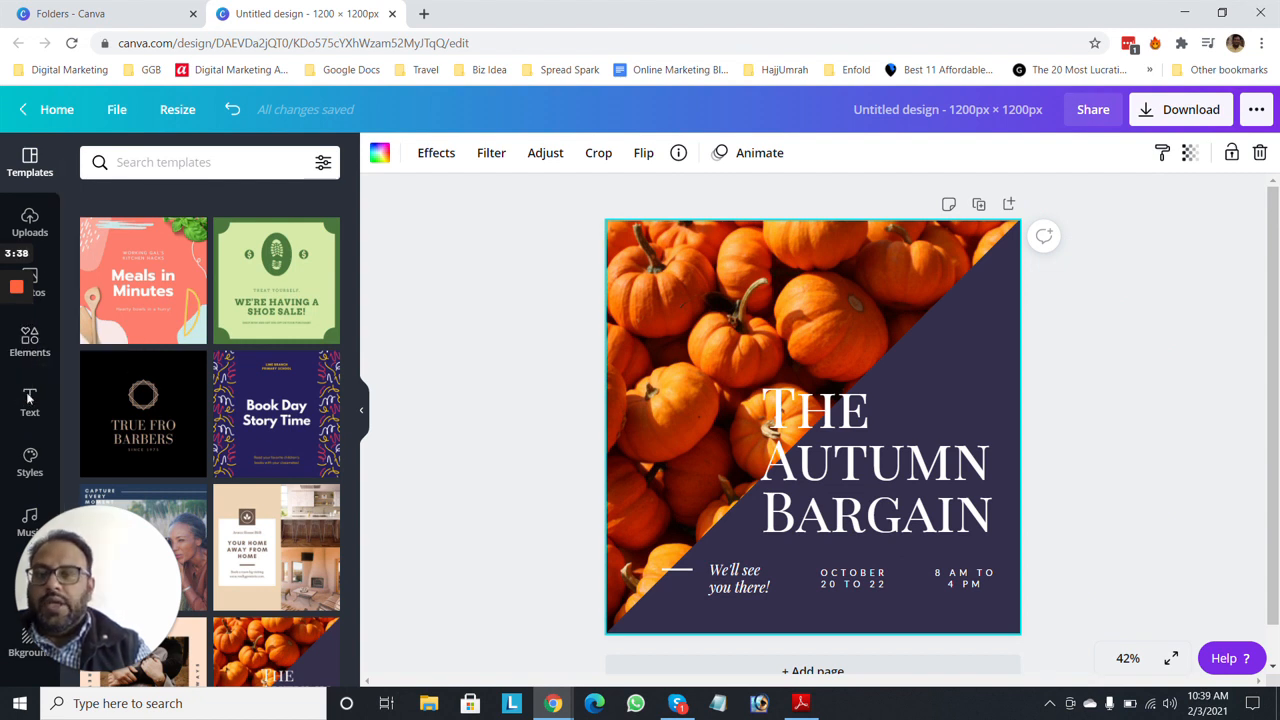
left_click(44, 292)
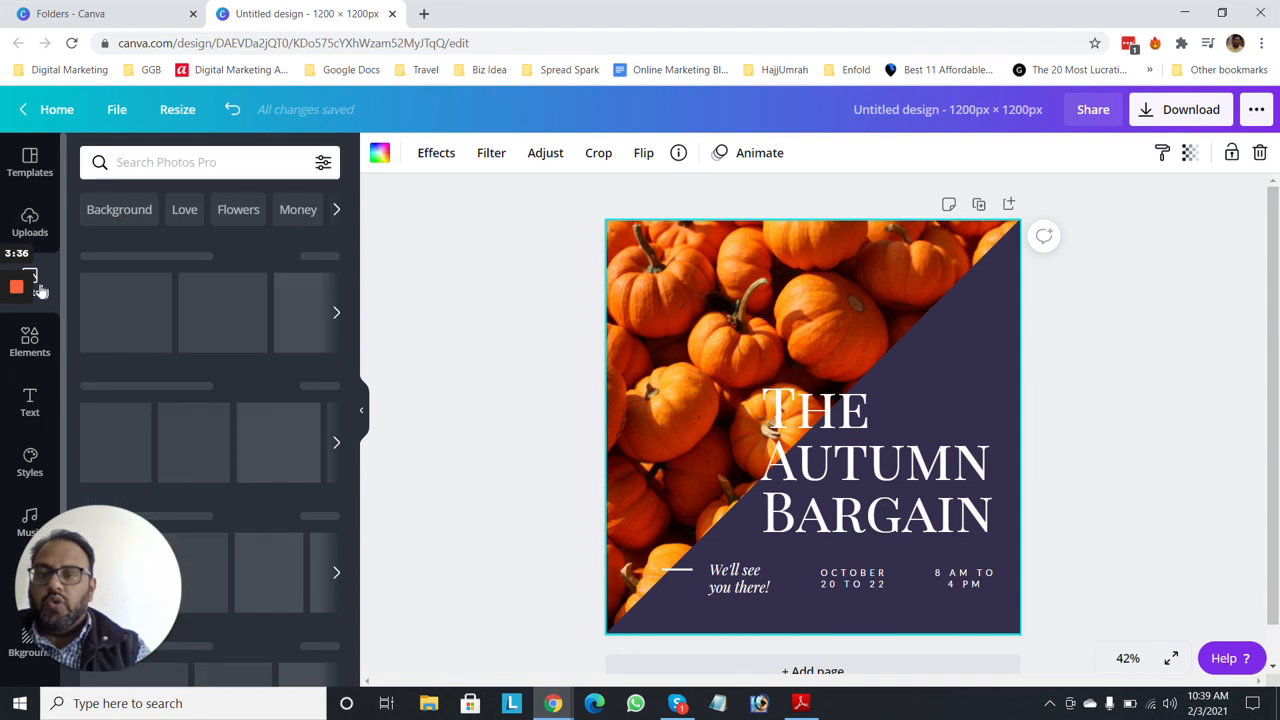
left_click(180, 162)
type("sunchoke")
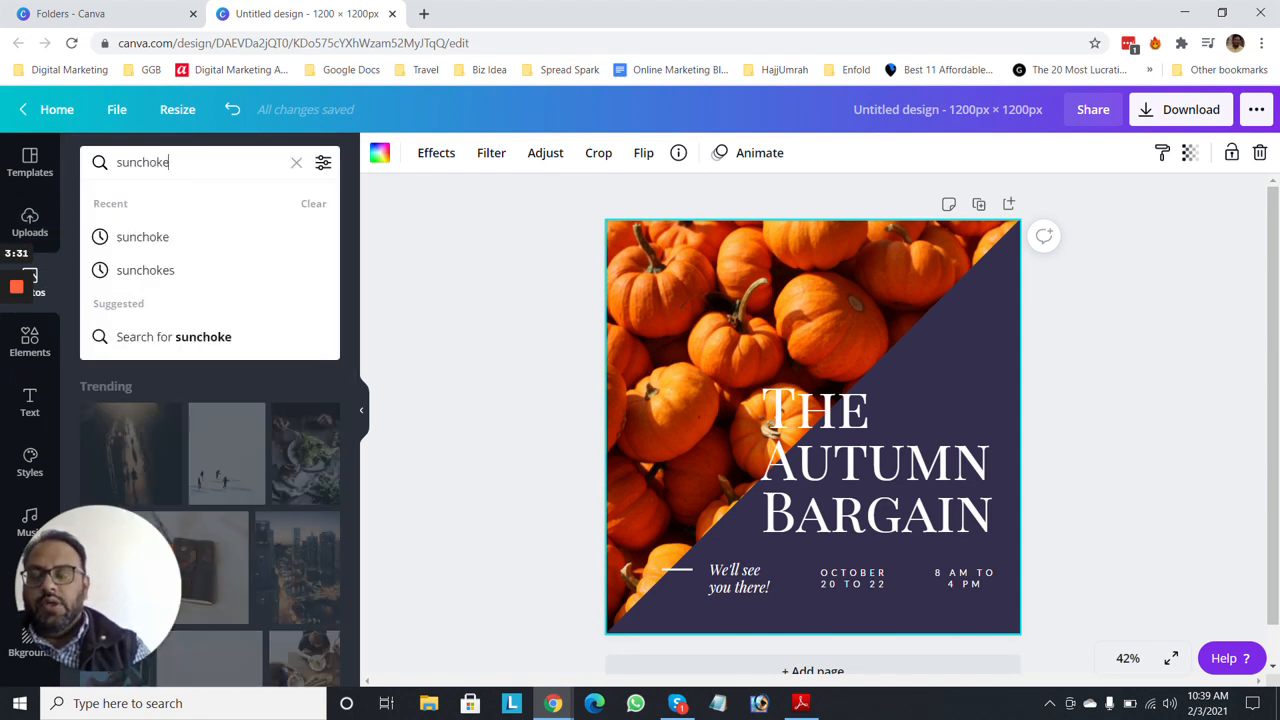
left_click(168, 236)
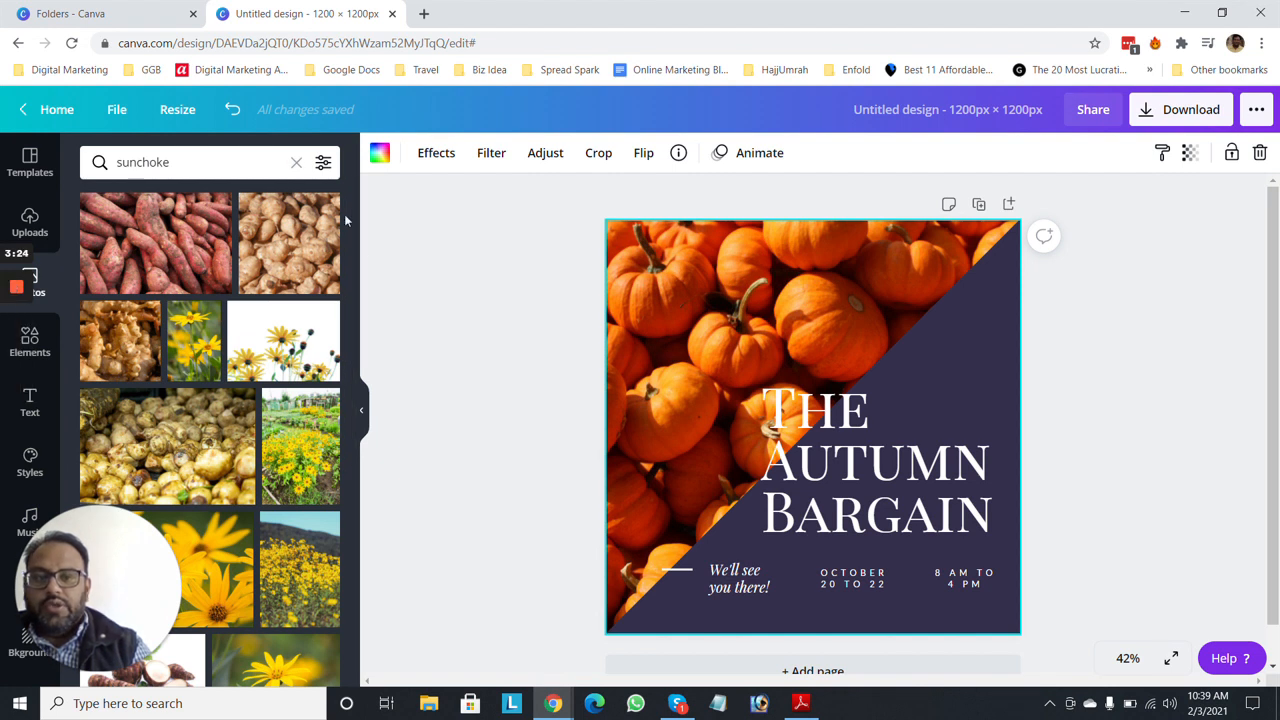
Replace the pumpkin background with the photo of sunchokes and a knife on a cutting board, shifting it so the sunchokes sit in the uncovered area
left_click_drag(354, 290, 348, 500)
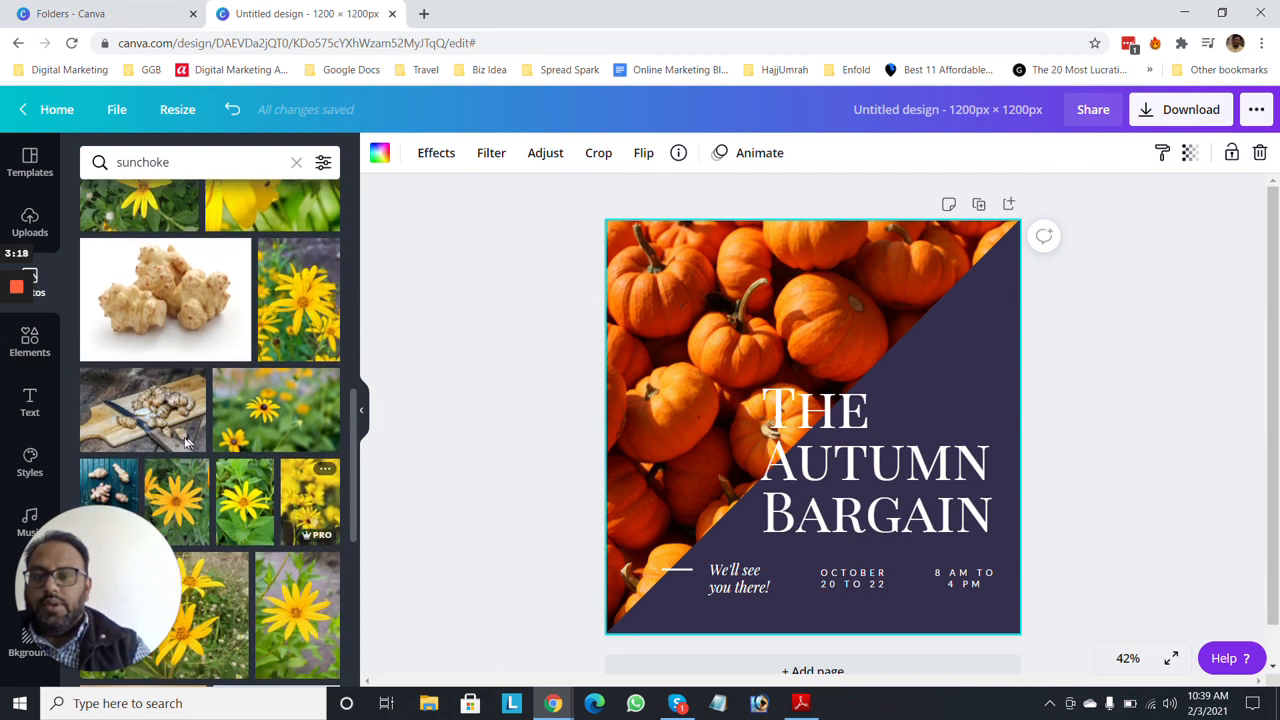
left_click_drag(150, 410, 677, 316)
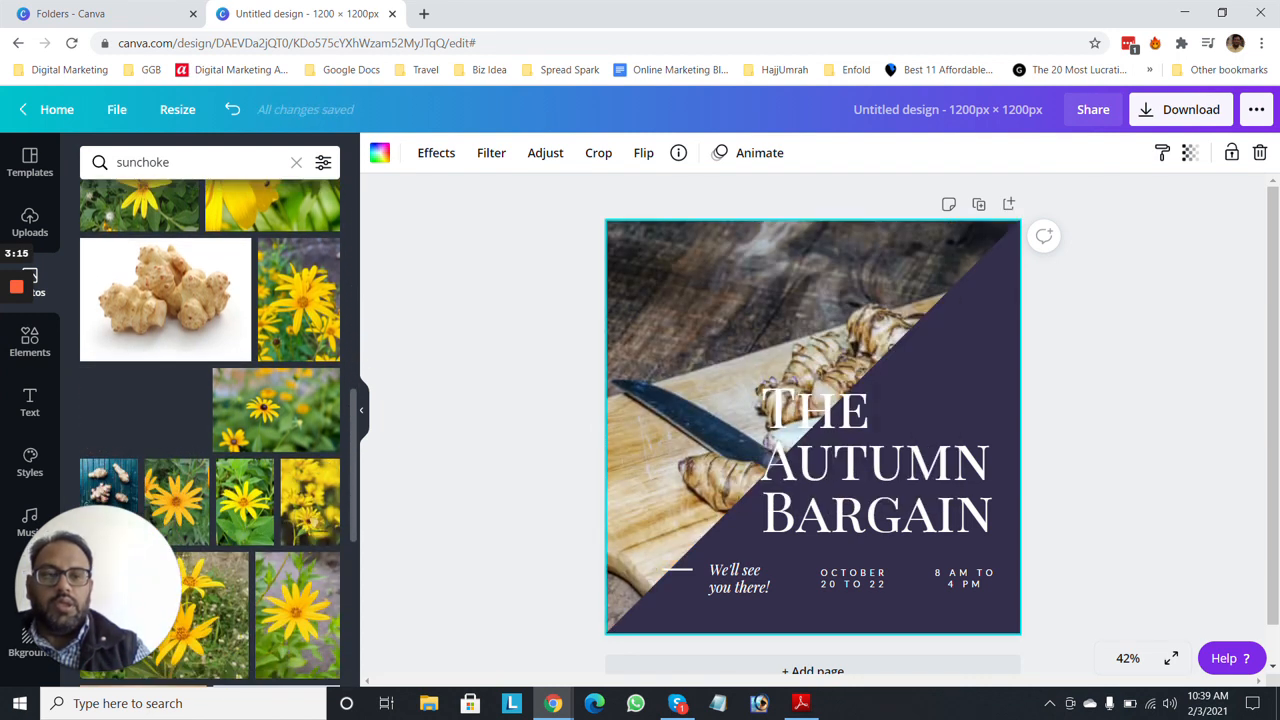
double_click(677, 313)
left_click_drag(677, 311, 597, 281)
left_click_drag(690, 322, 621, 325)
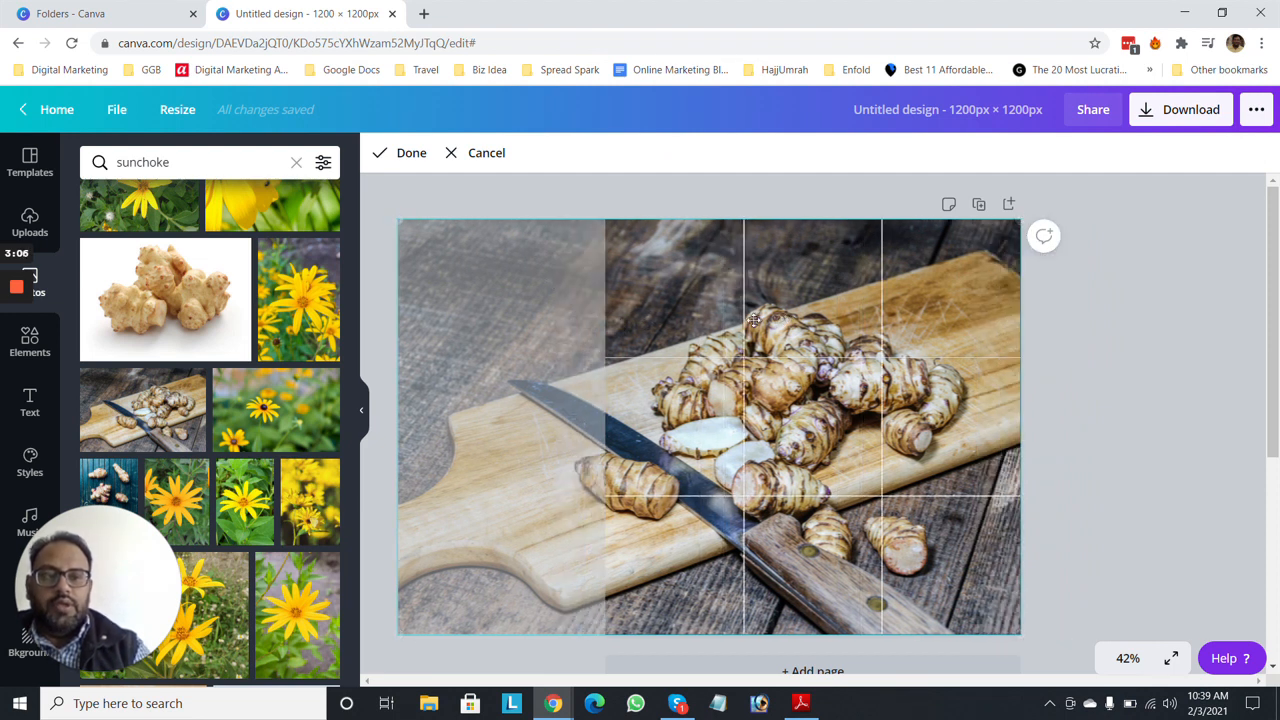
left_click(1133, 374)
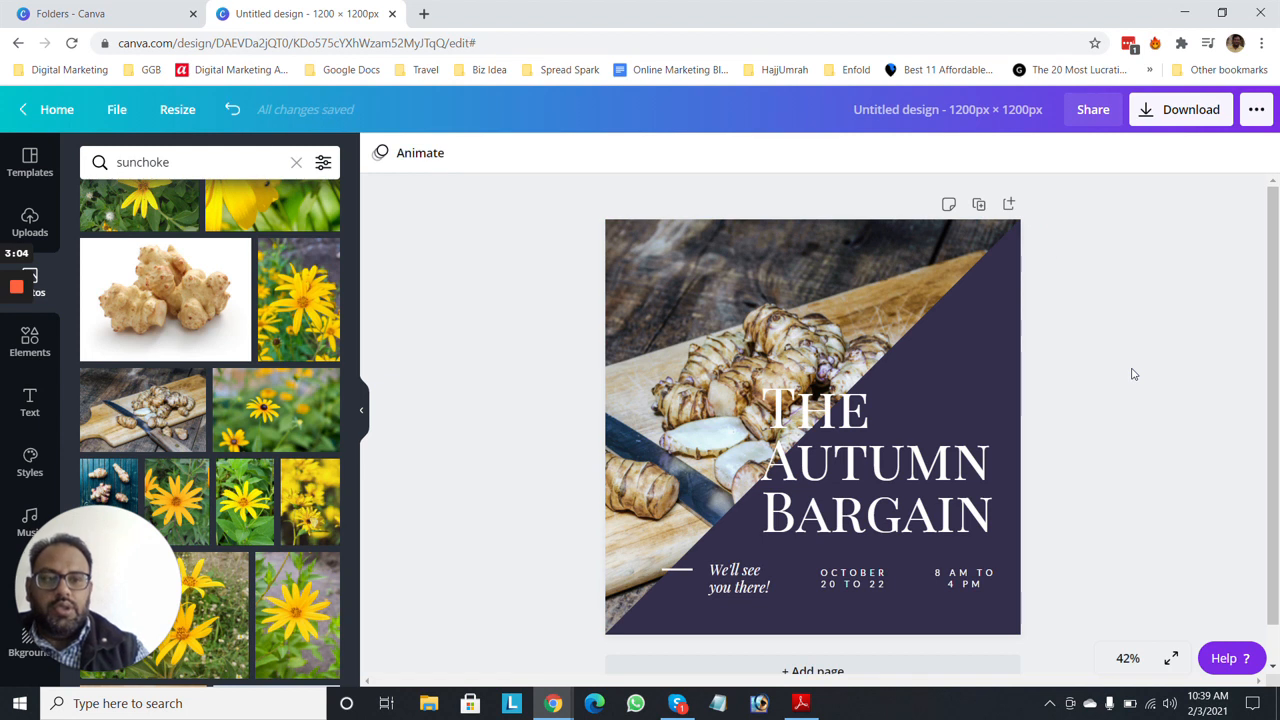
Replace the heading "The Autumn Bargain" with "How to Freeze Sunchokes"
left_click(837, 424)
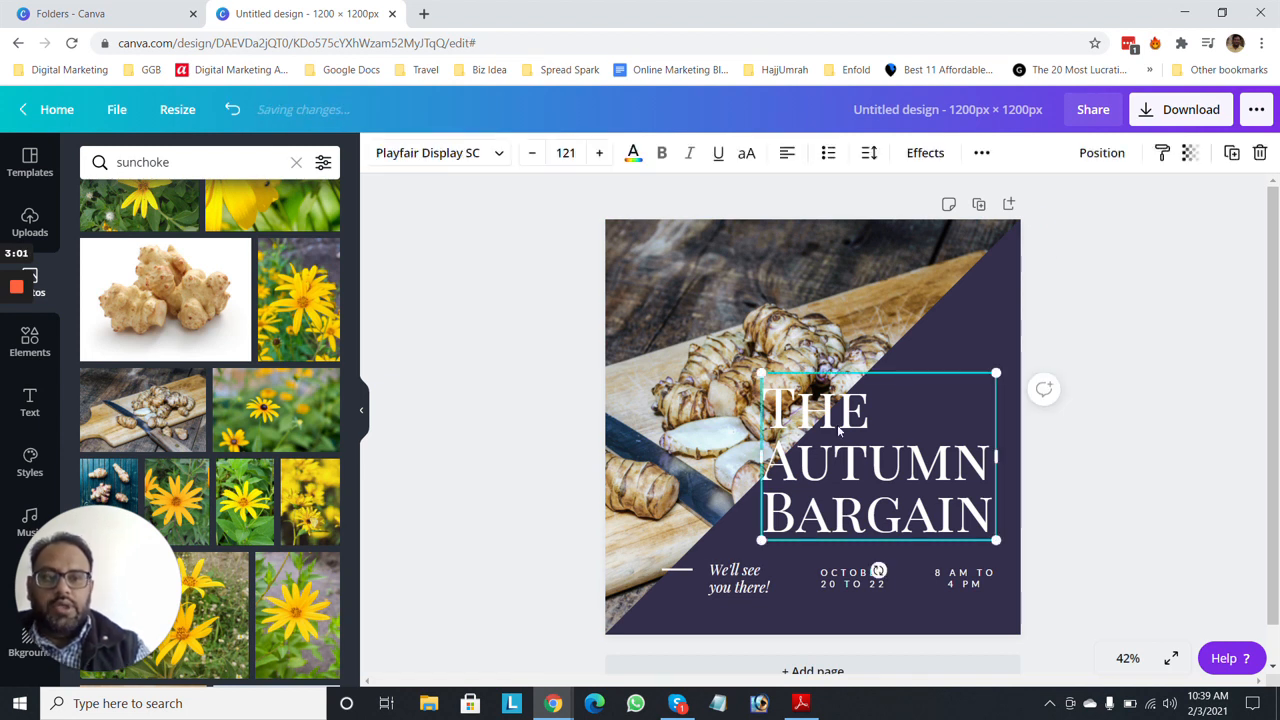
left_click_drag(837, 424, 762, 420)
key("ctrl+a")
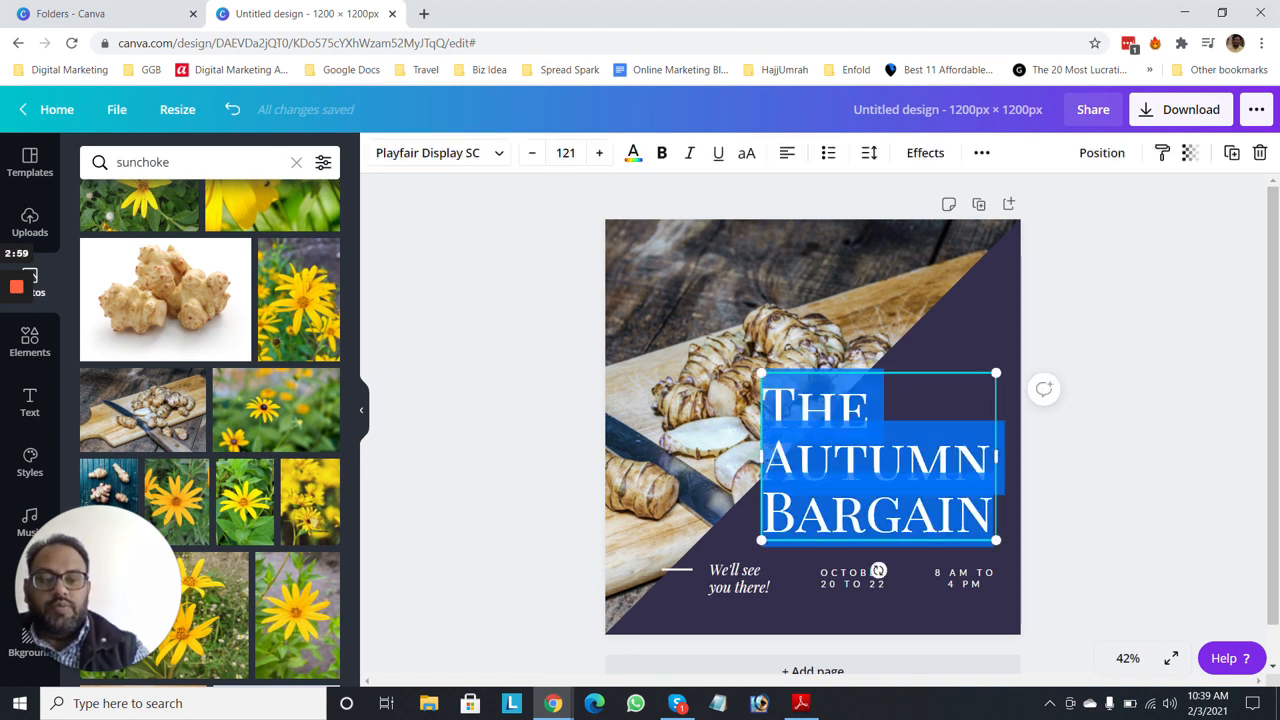
type("HOW")
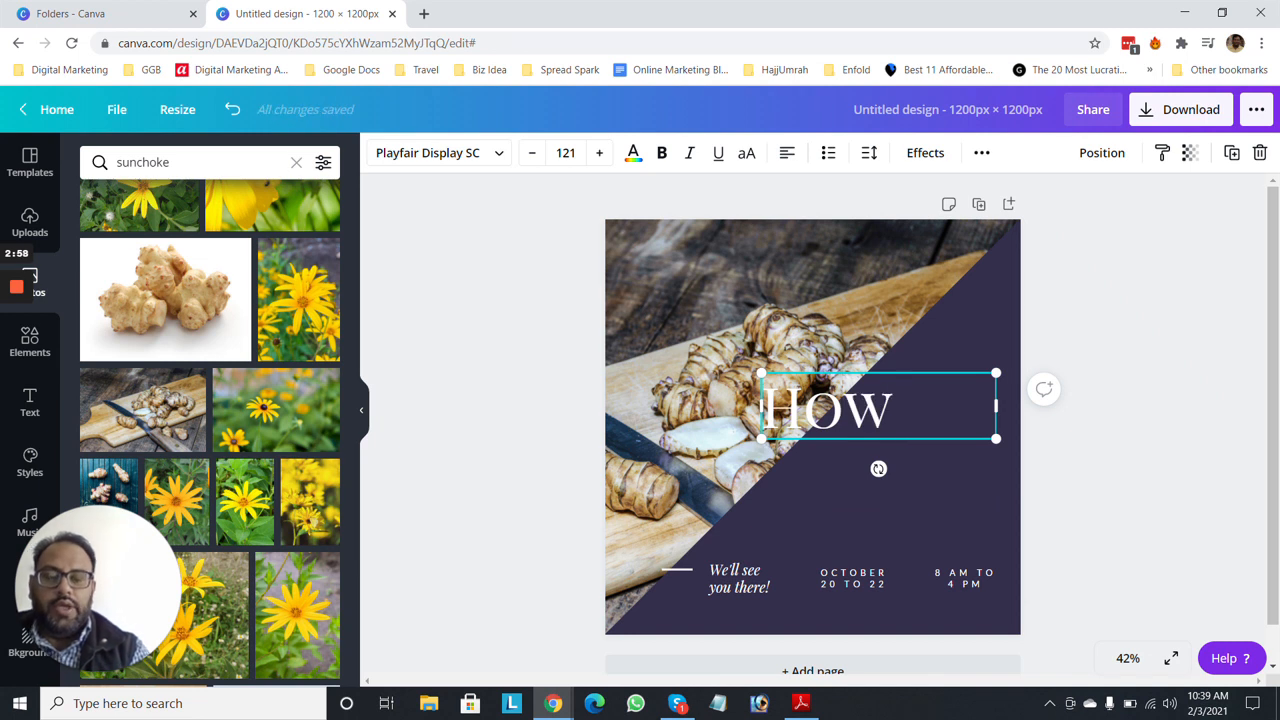
type(" TO")
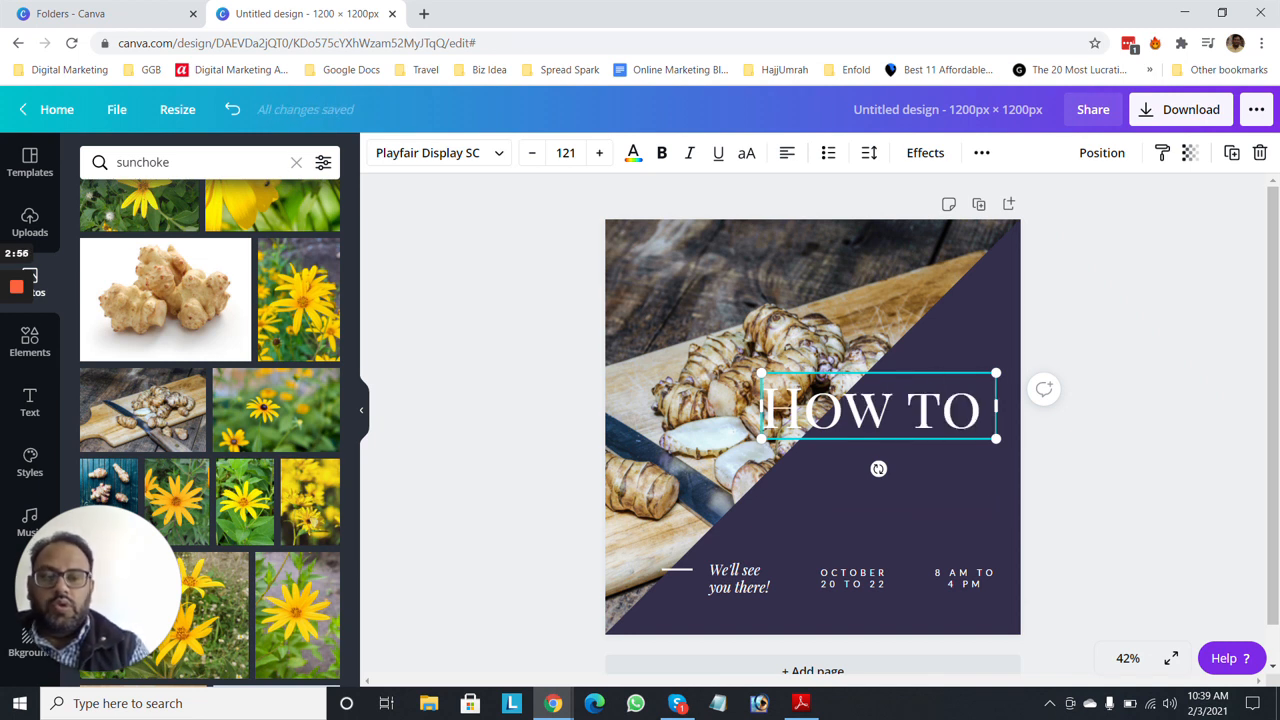
type(" FREEZE Sunchokes")
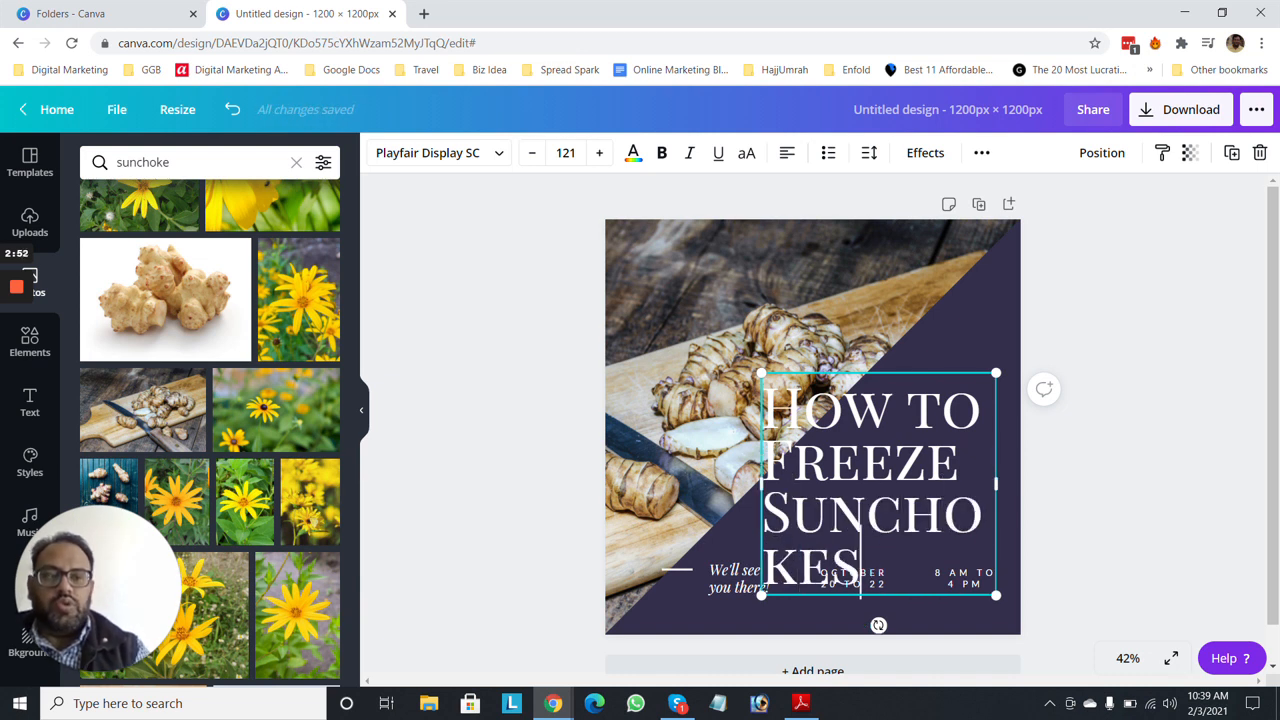
Widen the heading's text box slightly and set its font size to 90
key("ctrl+a")
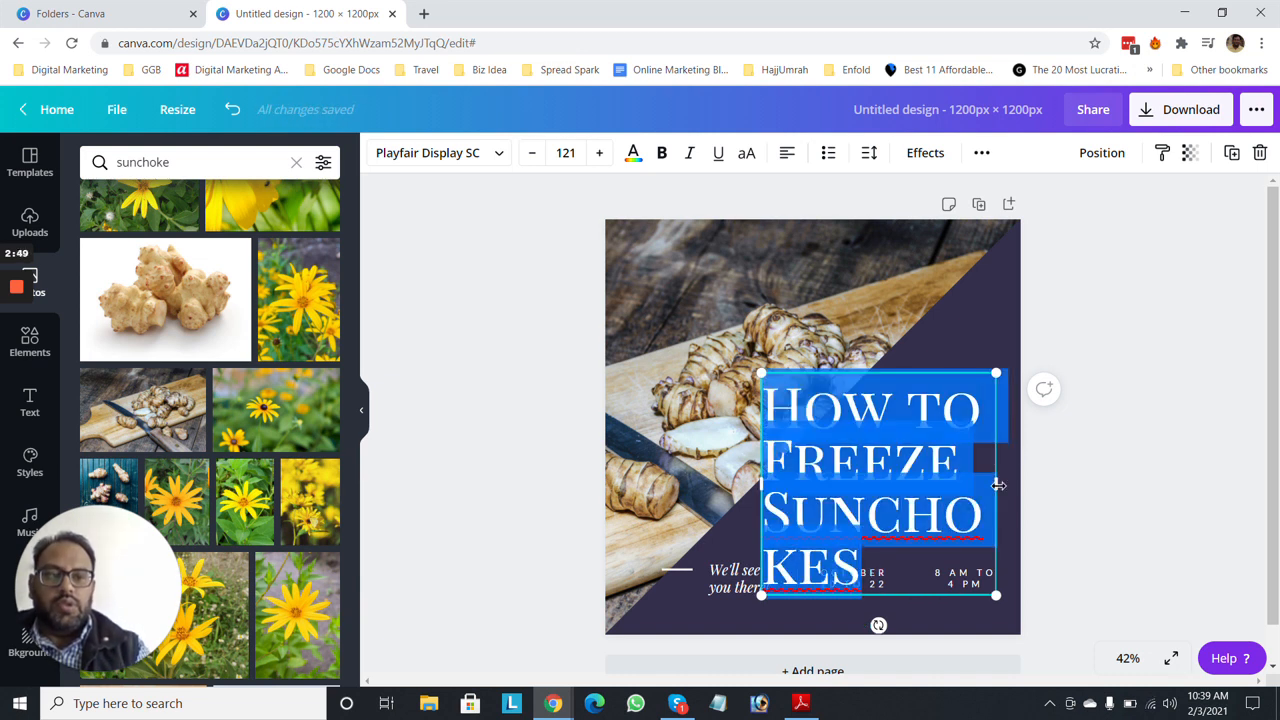
left_click_drag(998, 485, 1010, 485)
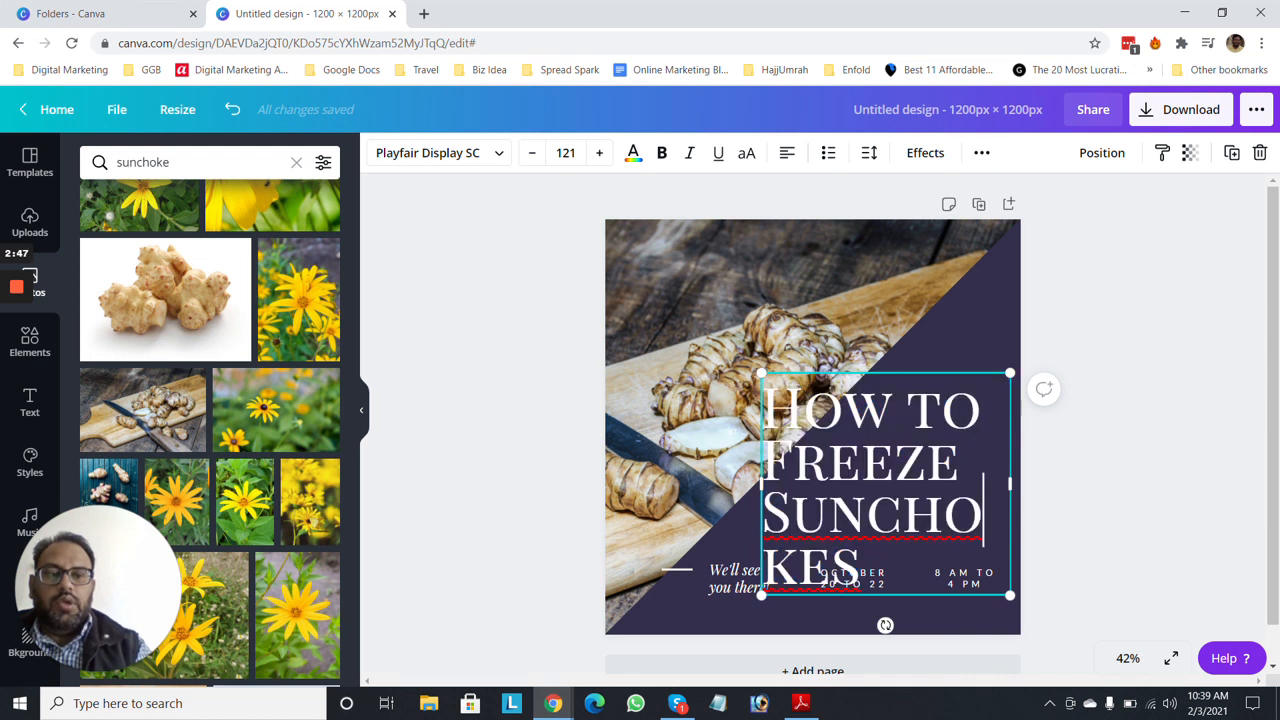
left_click(534, 155)
left_click(535, 156)
left_click(535, 156)
left_click(535, 156)
left_click(535, 156)
left_click(566, 152)
left_click(566, 152)
type("90")
key("Return")
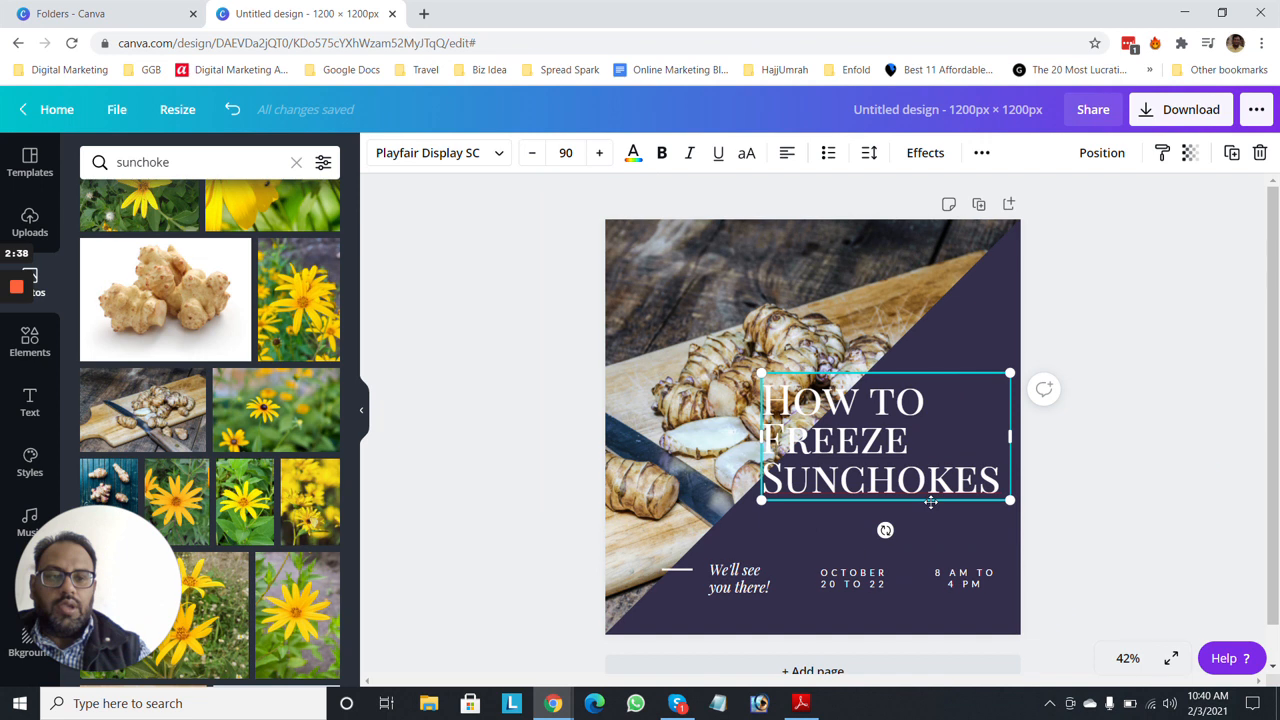
Delete the "We'll see you there!", "October 20 to 22" and "8 AM to 4 PM" texts below the heading
left_click(740, 584)
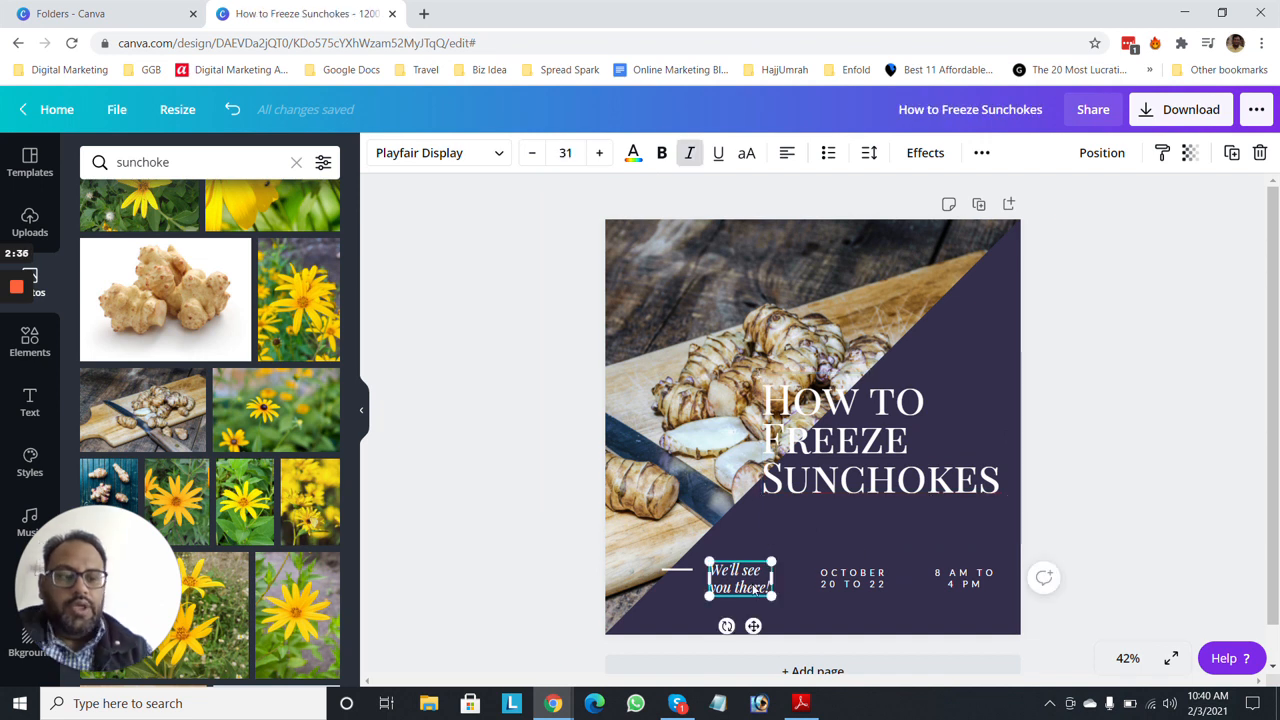
key("Delete")
left_click(884, 588)
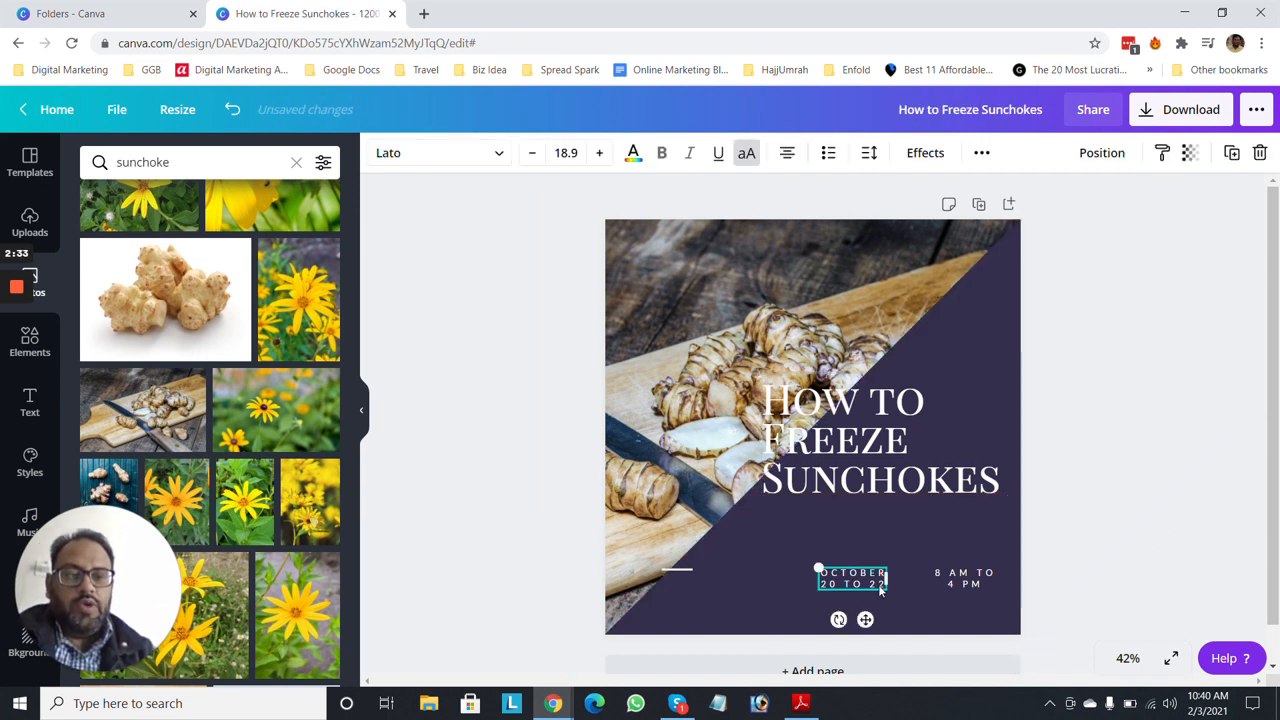
key("Delete")
left_click(964, 580)
key("Delete")
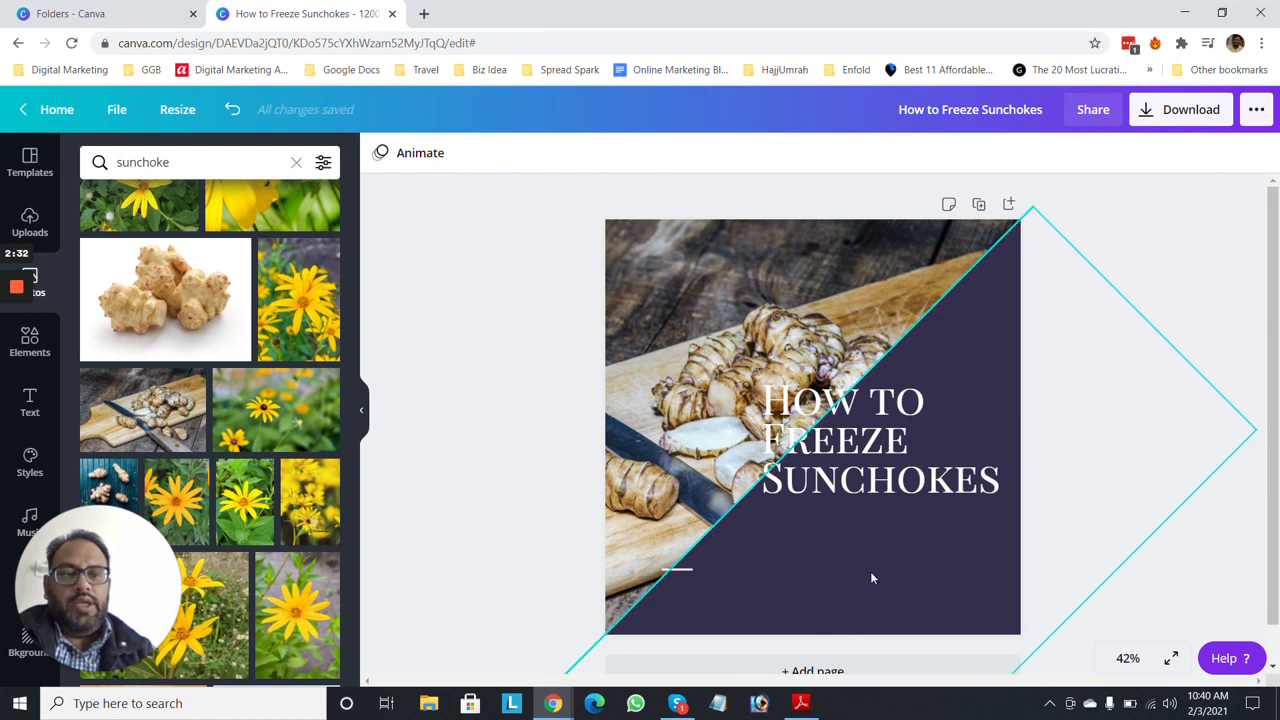
Move the heading down to the design's lower right corner, with the short white line placed beneath it
left_click(680, 571)
left_click_drag(816, 565, 870, 575)
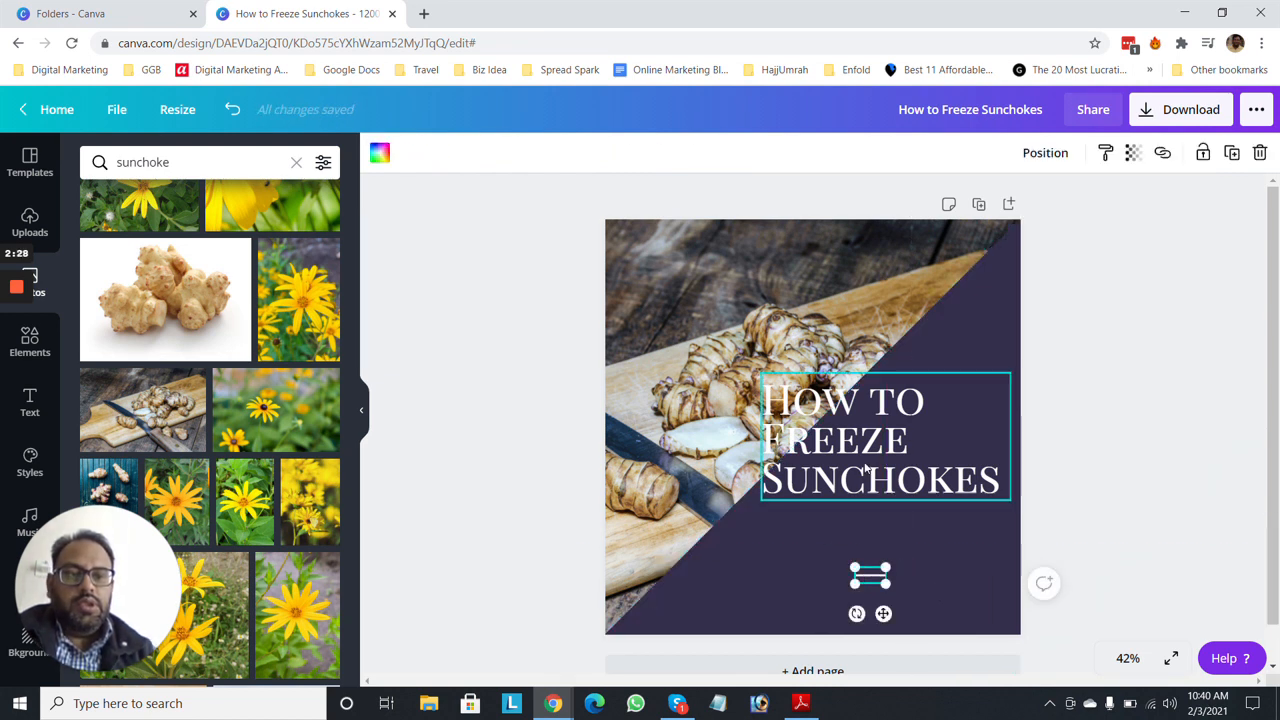
left_click_drag(877, 447, 900, 504)
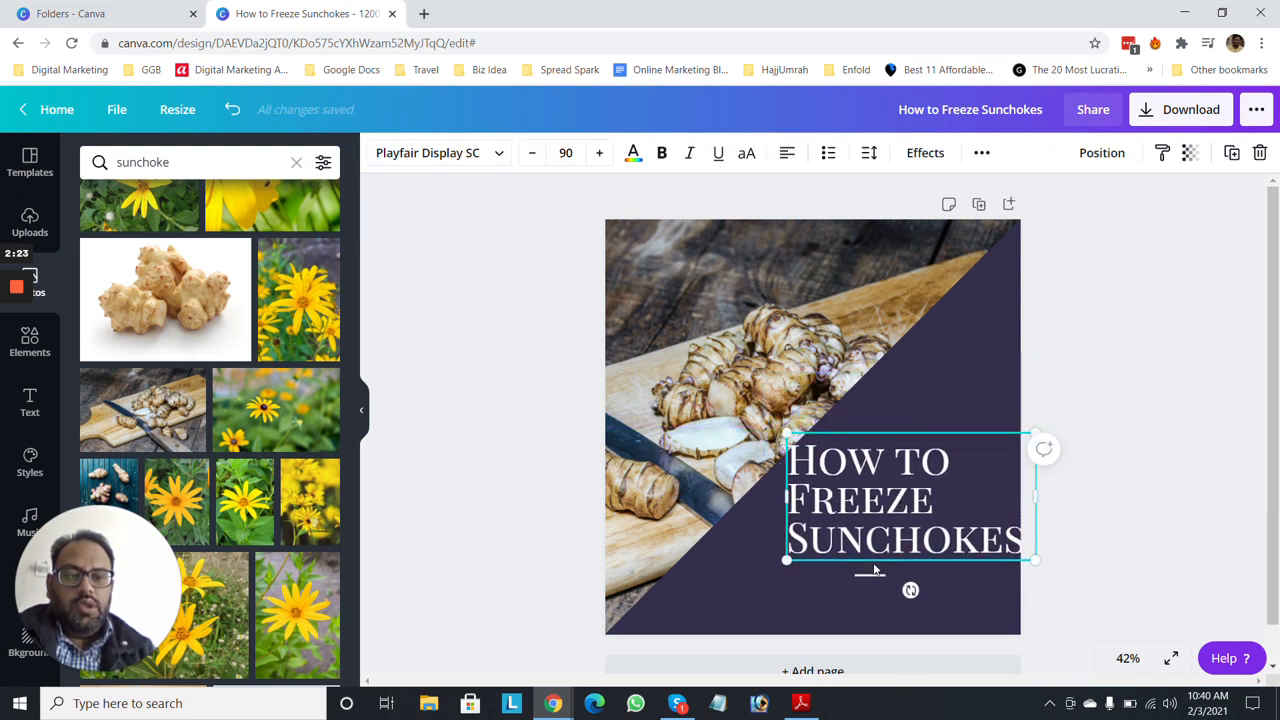
left_click_drag(871, 572, 891, 610)
left_click_drag(873, 505, 856, 525)
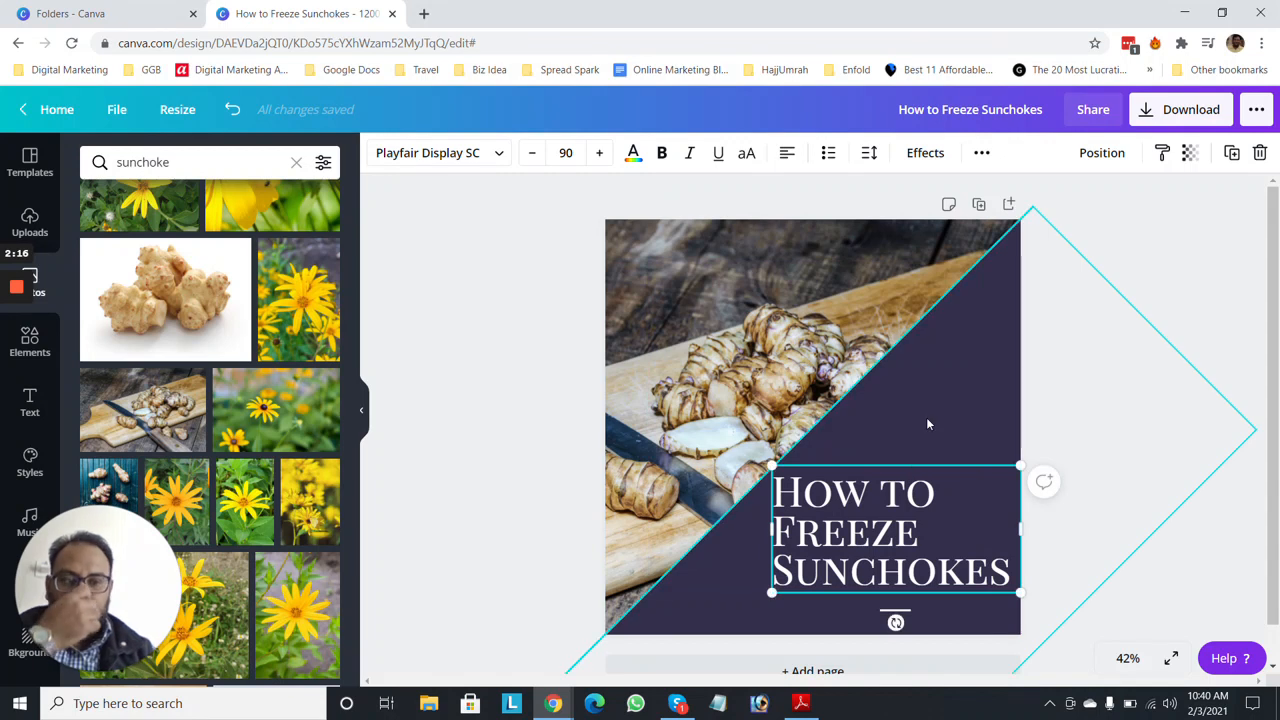
Recolor the diagonal shape behind the heading, trying golden brown and orange before settling on the dark brown from the photo's colors
left_click(927, 424)
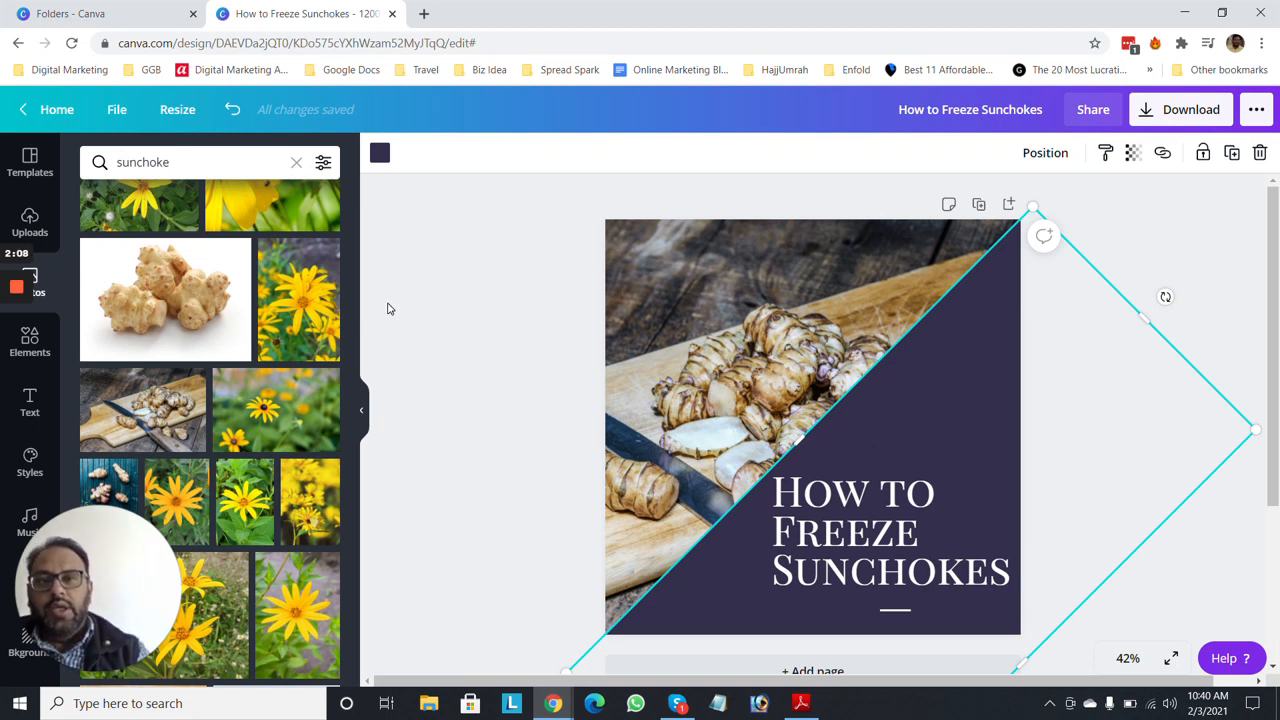
left_click(381, 153)
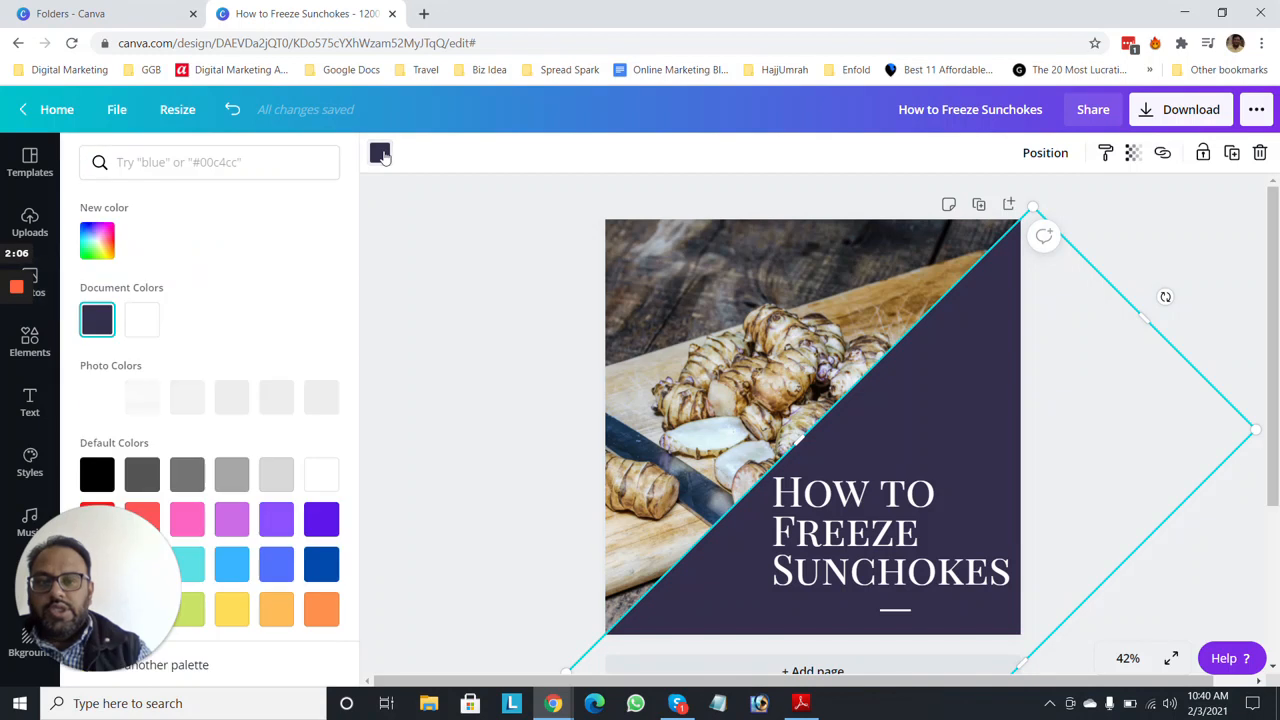
left_click(277, 398)
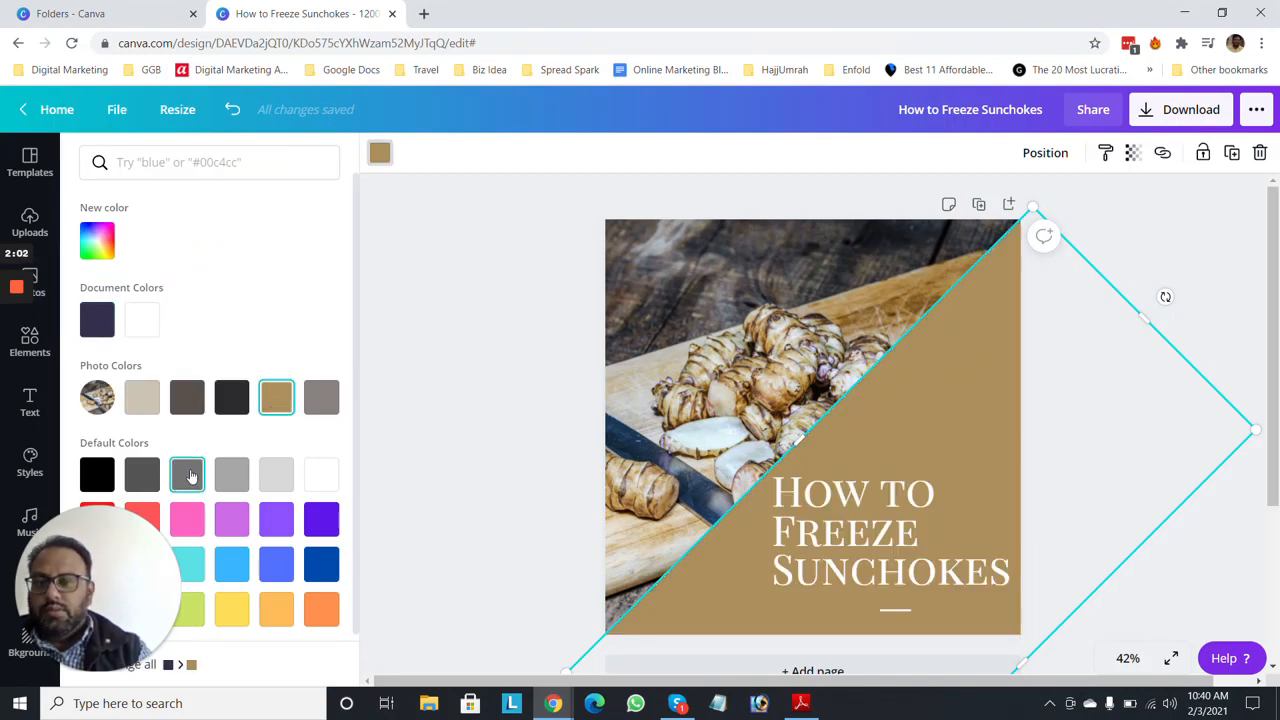
left_click(187, 398)
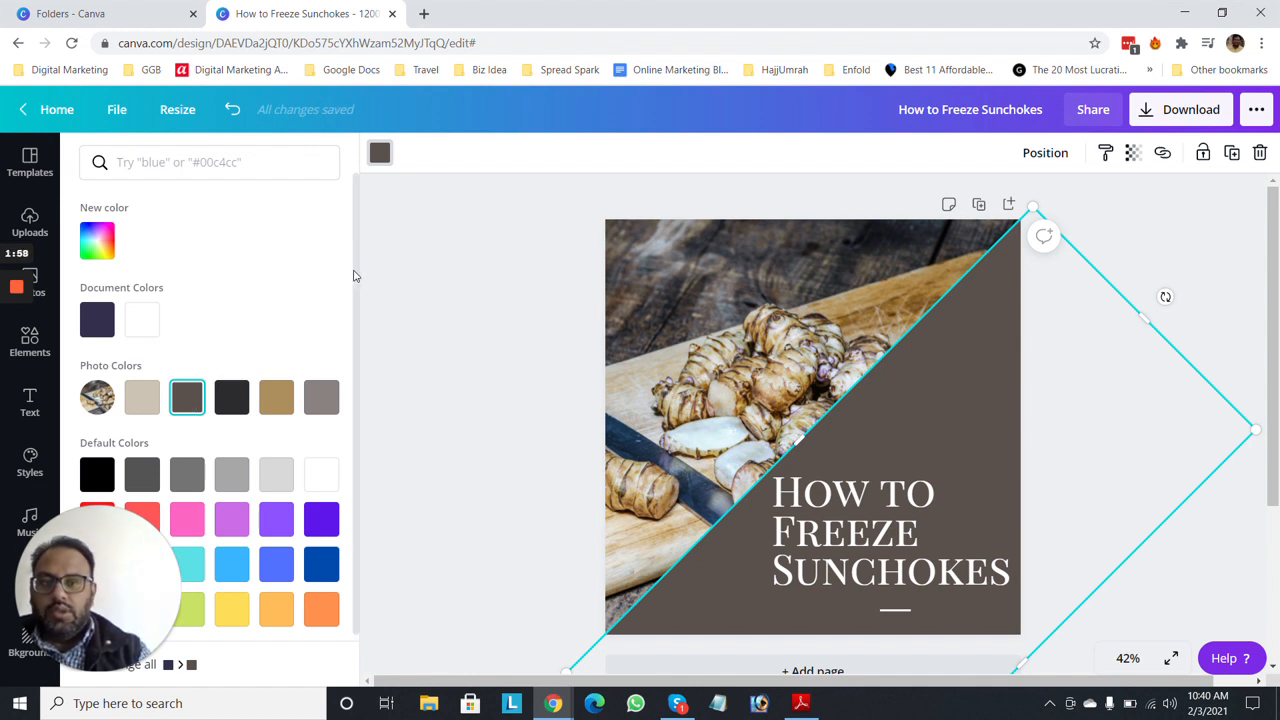
scroll(353, 276, "down", 1)
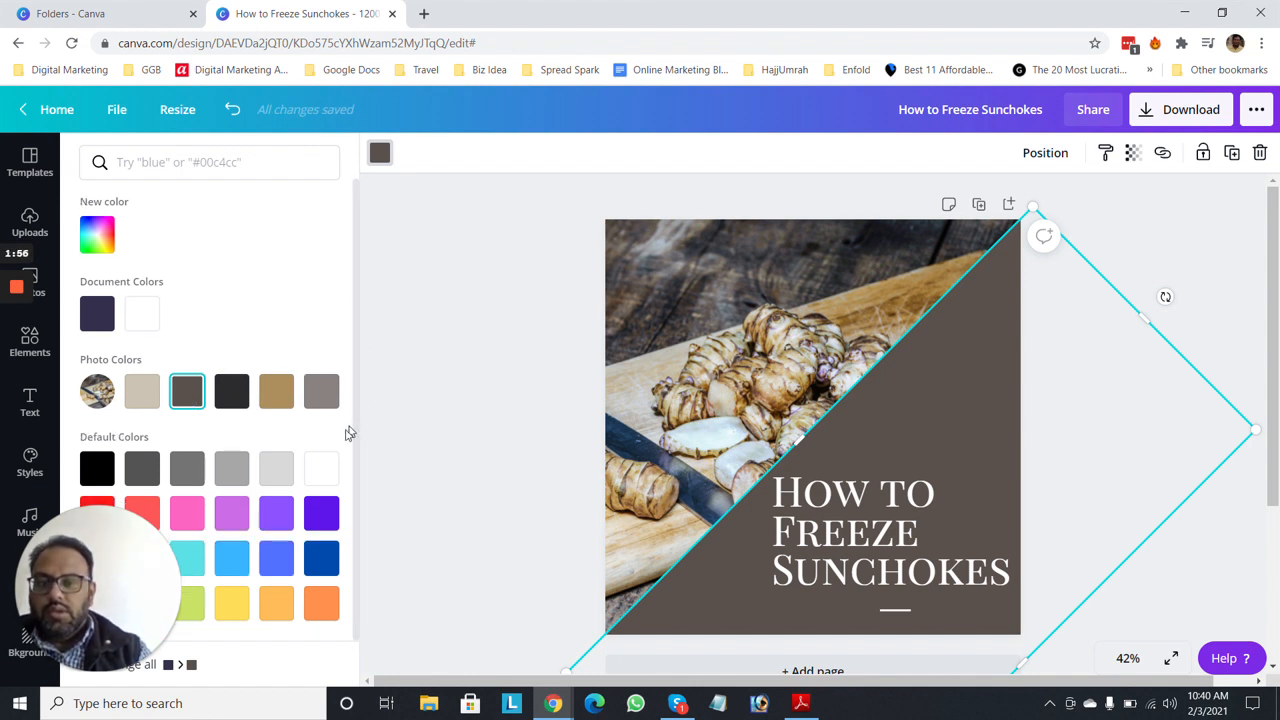
left_click(320, 601)
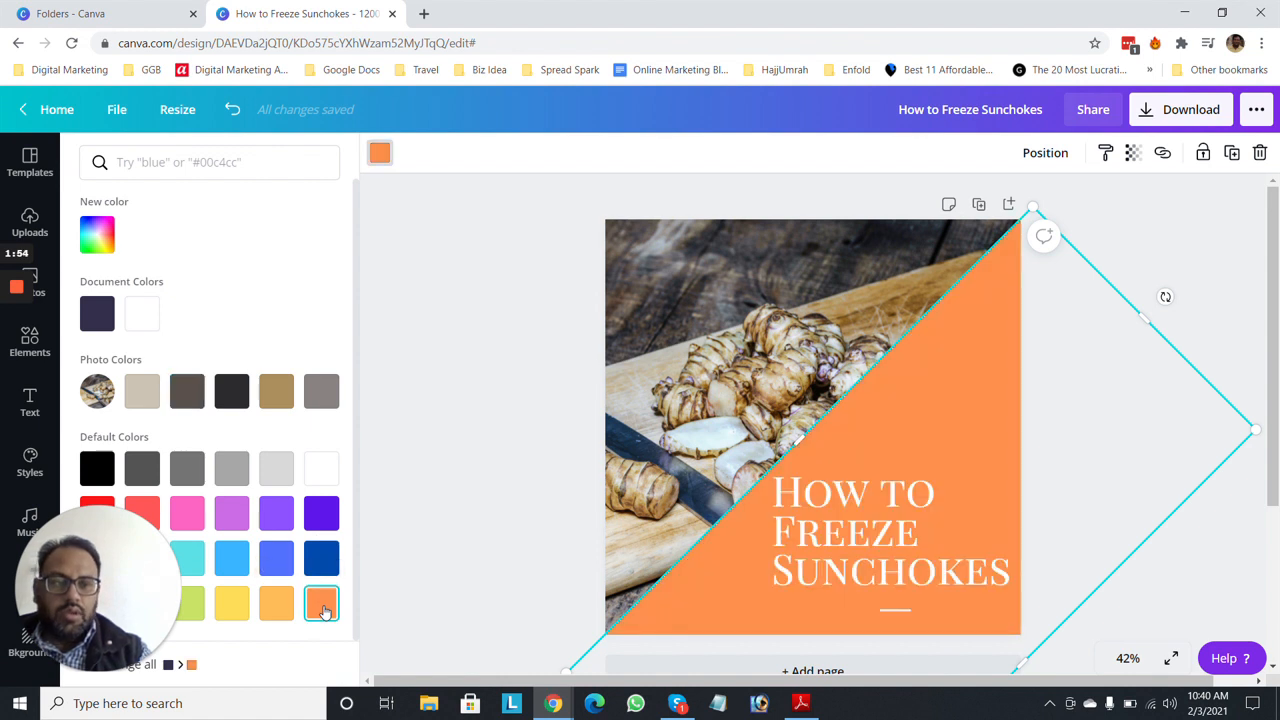
left_click(182, 392)
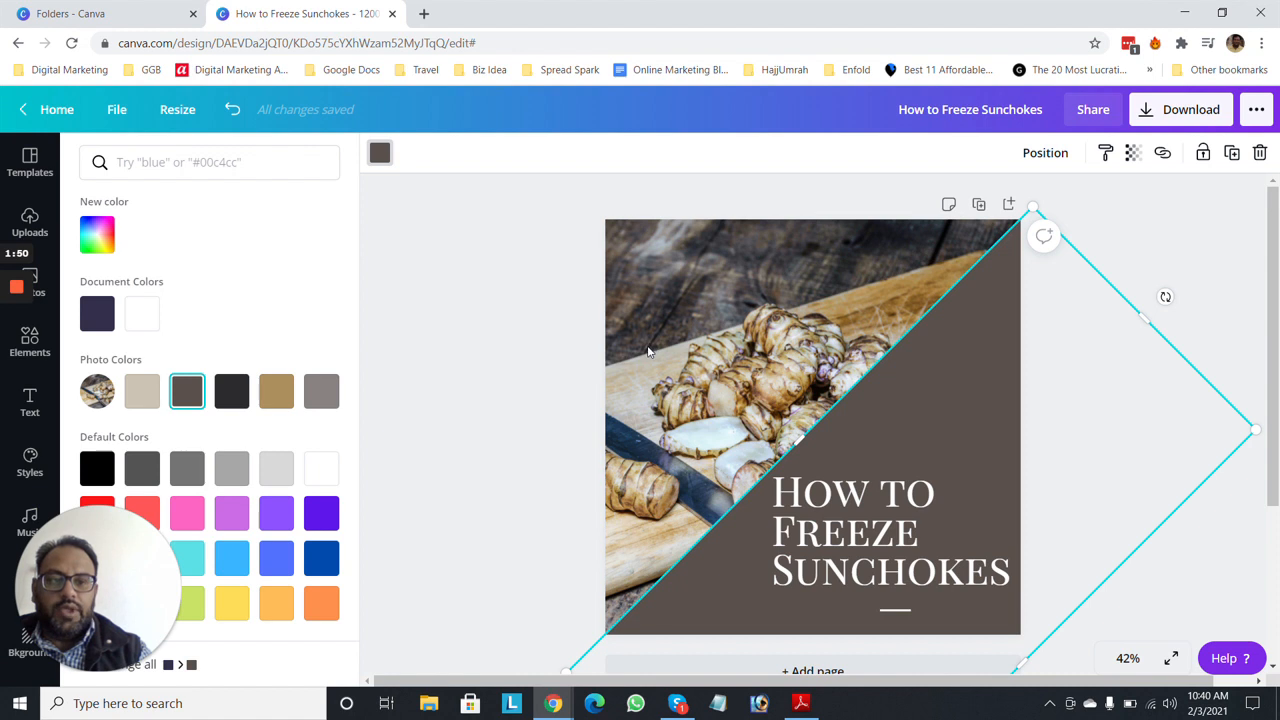
left_click(534, 378)
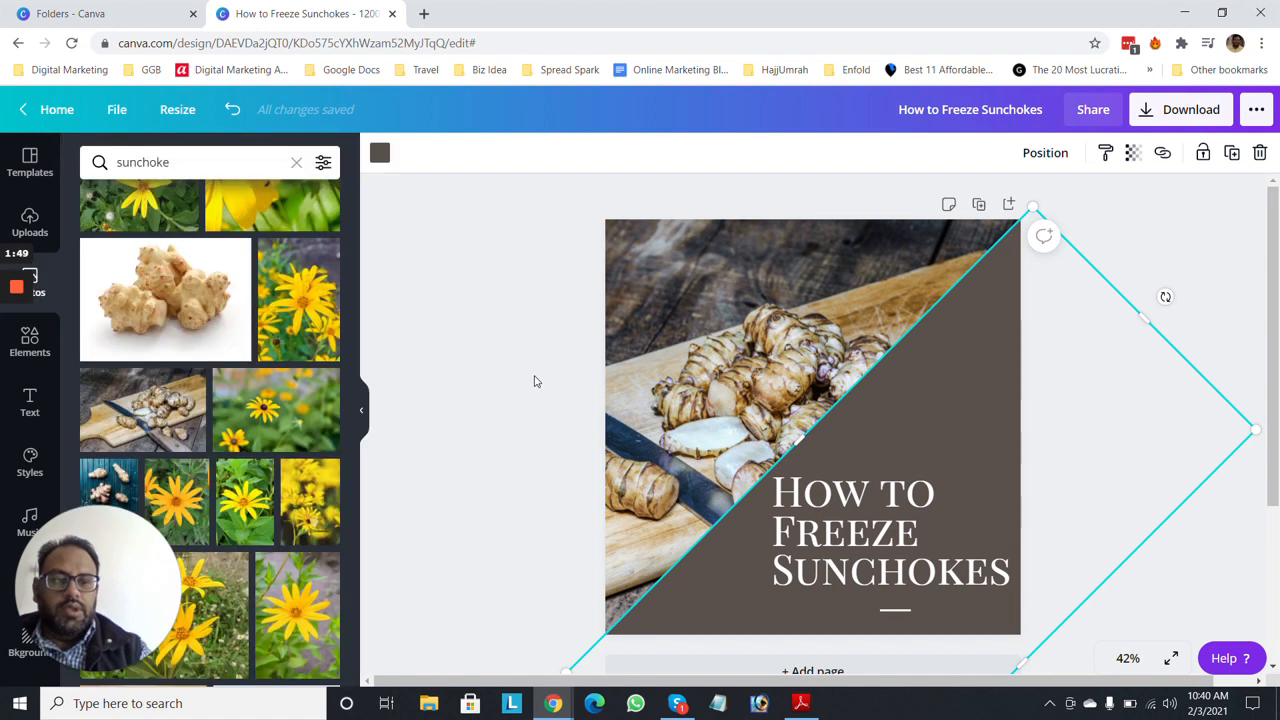
left_click(1223, 565)
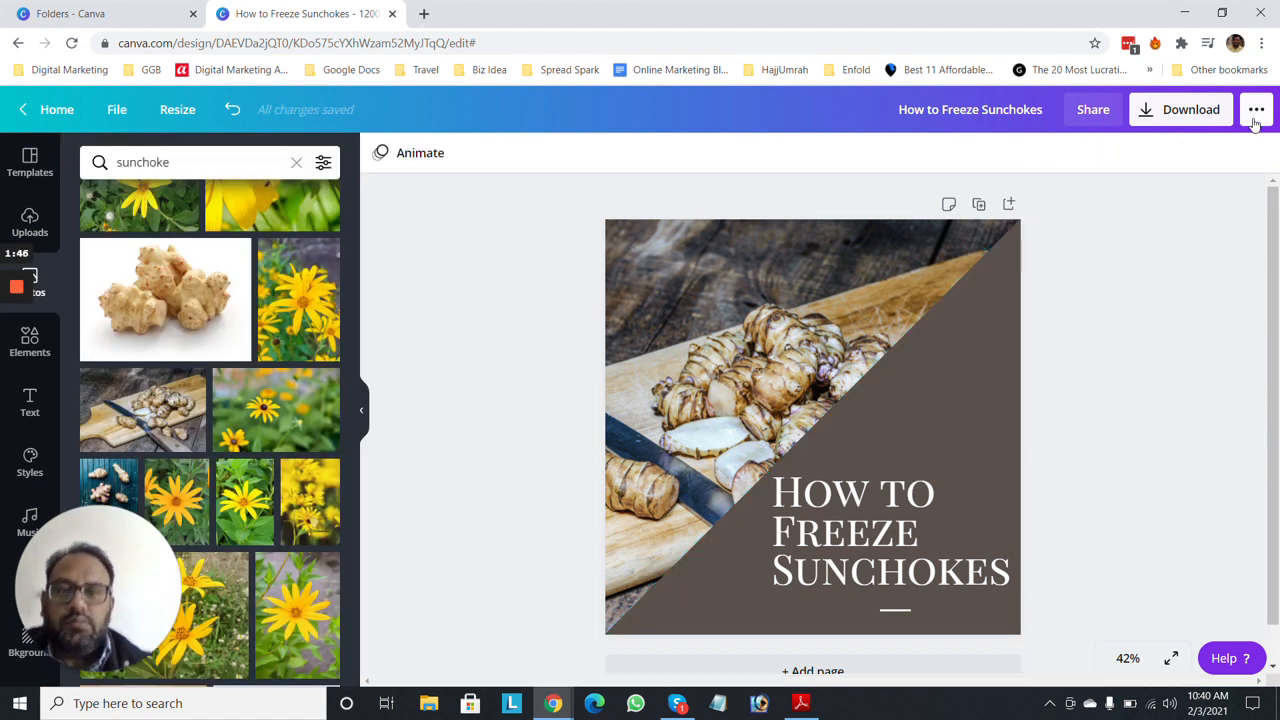
Rename the design as "Sunchokes FI"
left_click(116, 110)
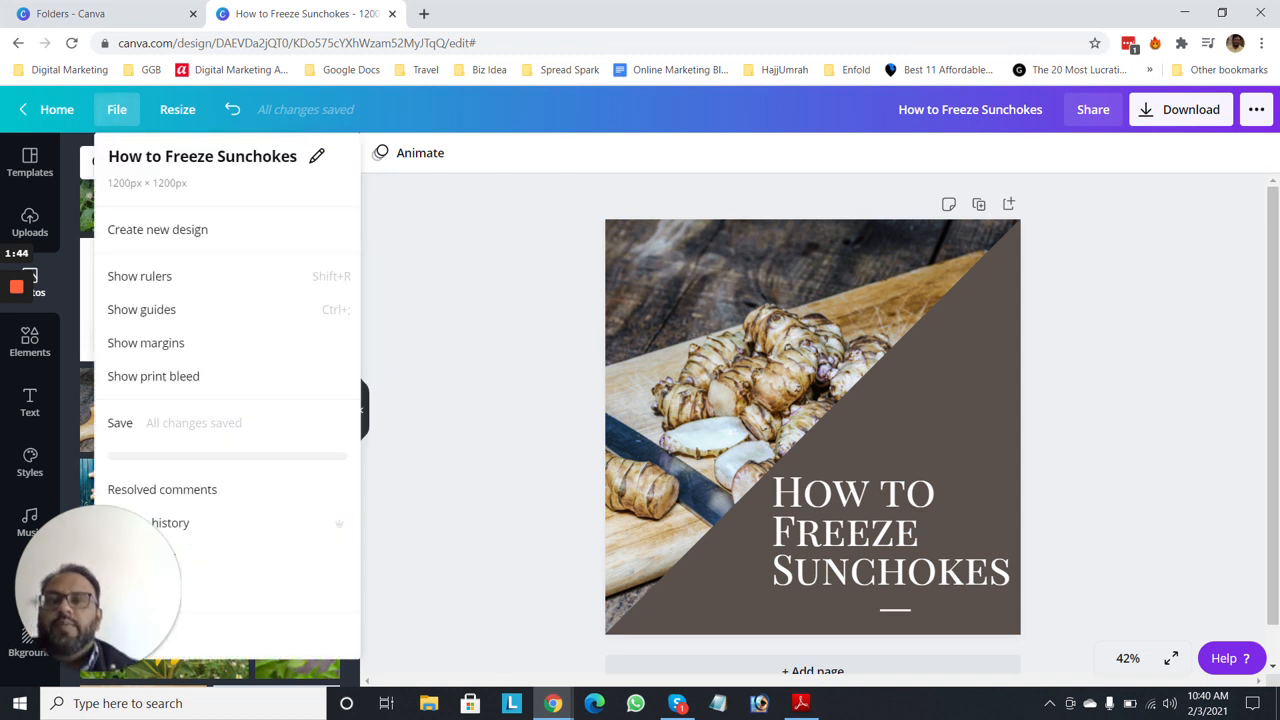
left_click(316, 156)
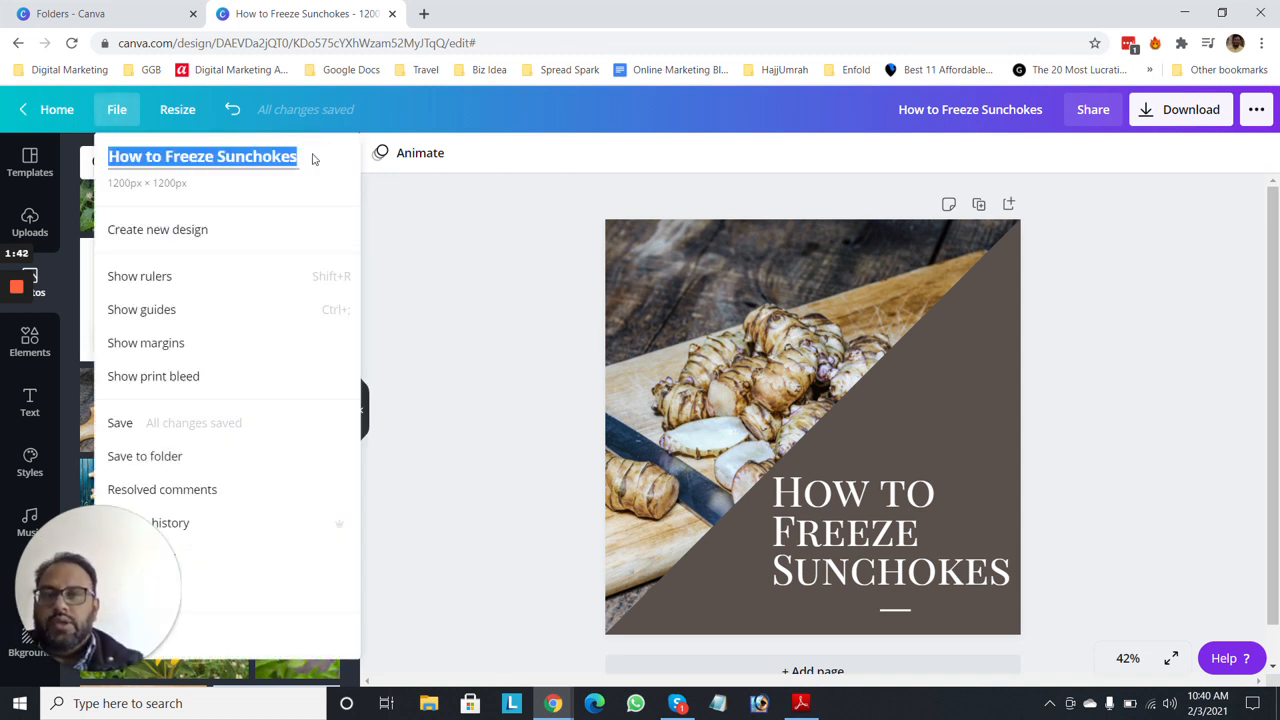
type("S")
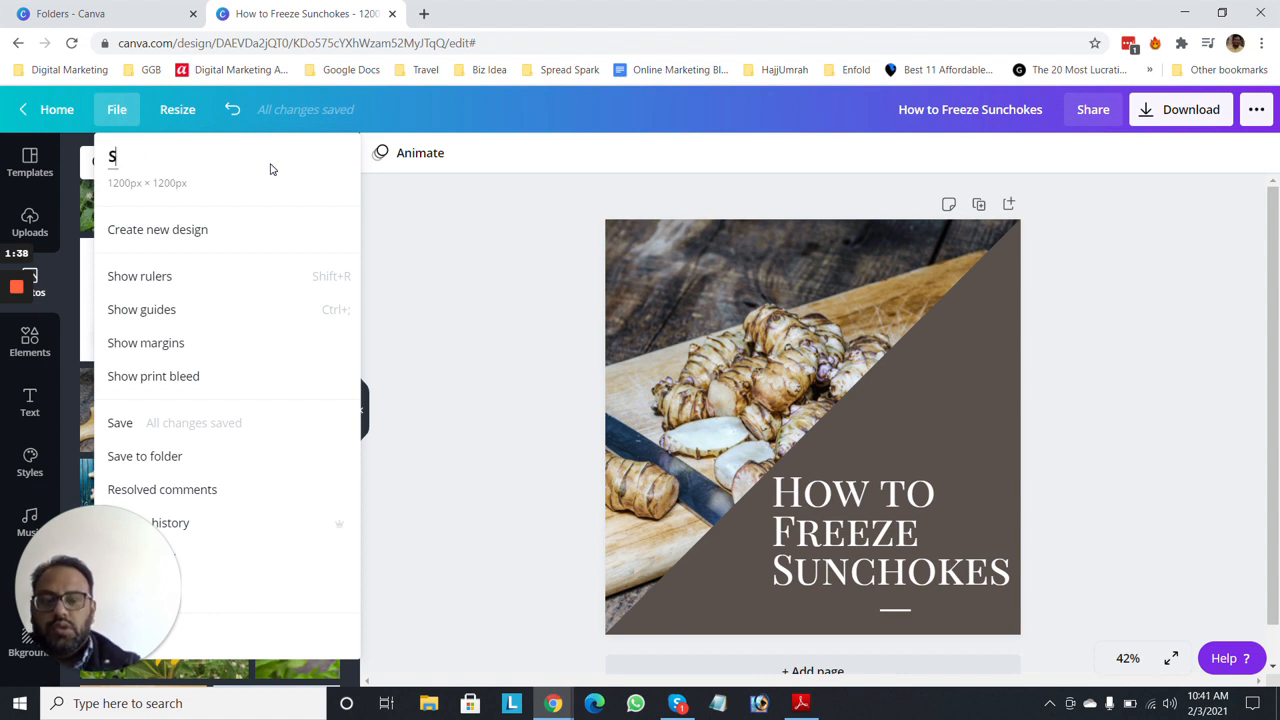
type("Unchochokes Fl")
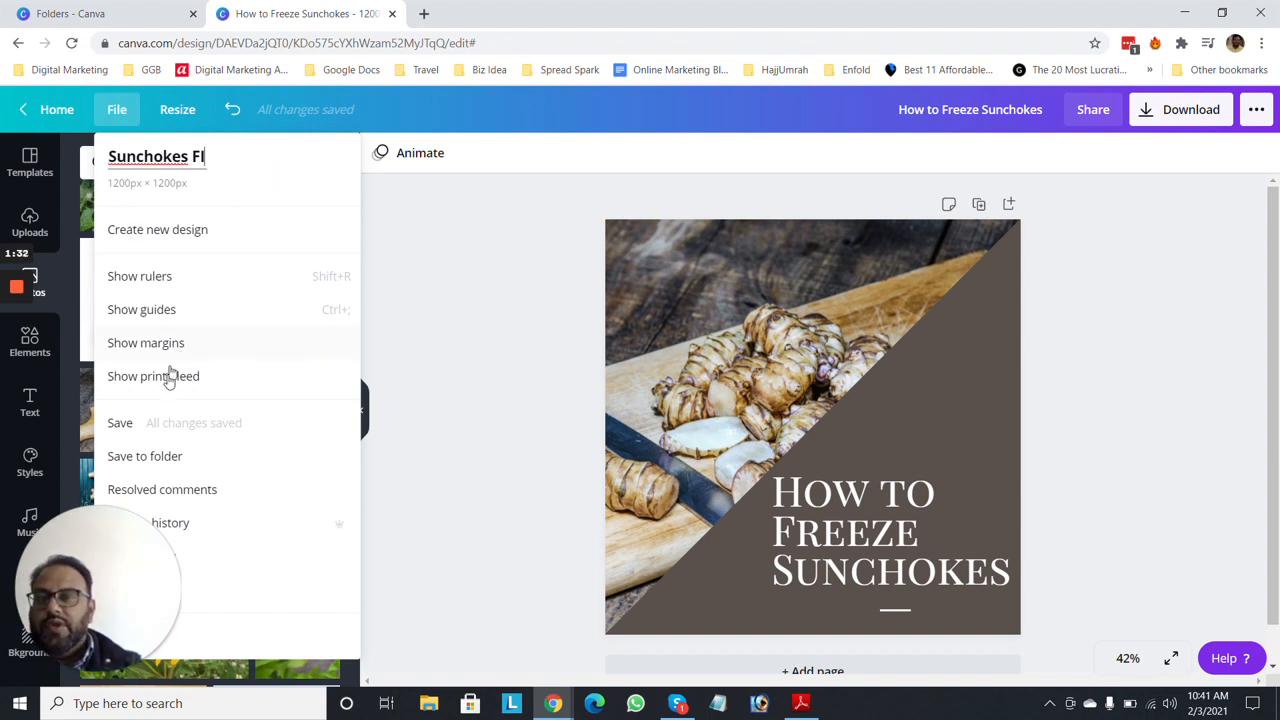
Save the design to the existing "Sunchokes" folder
left_click(209, 458)
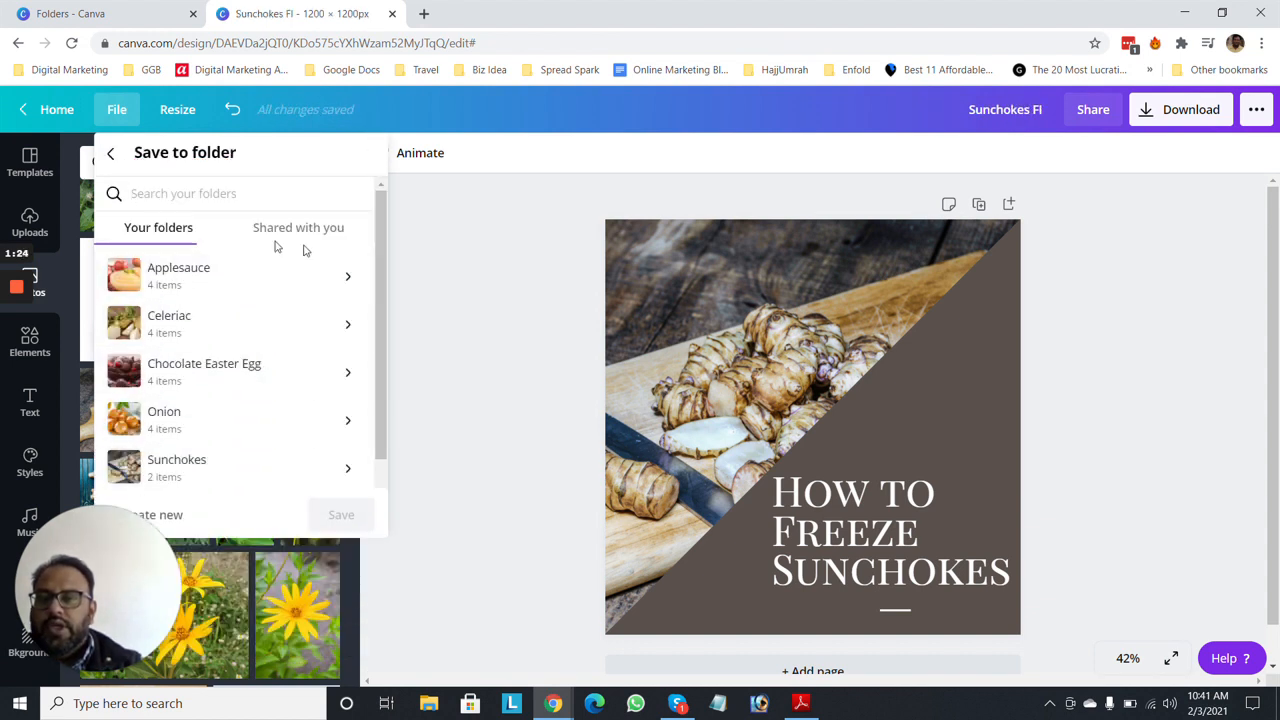
left_click(160, 467)
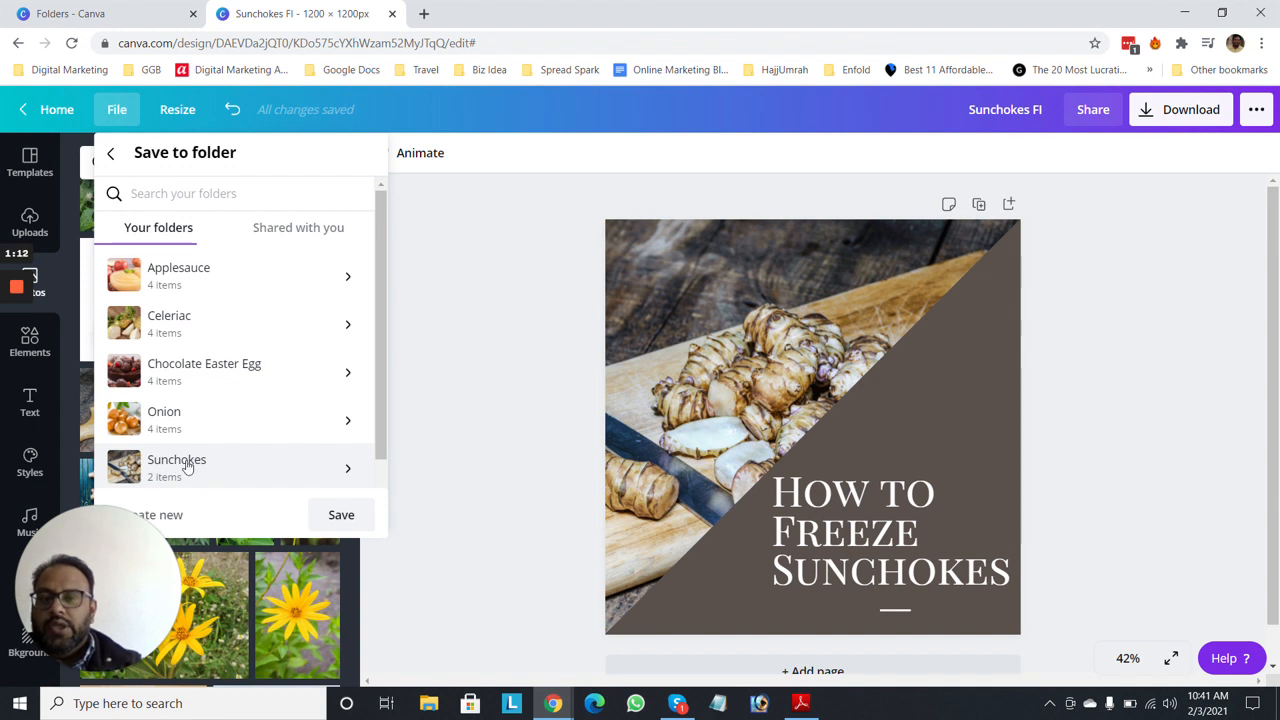
left_click(331, 515)
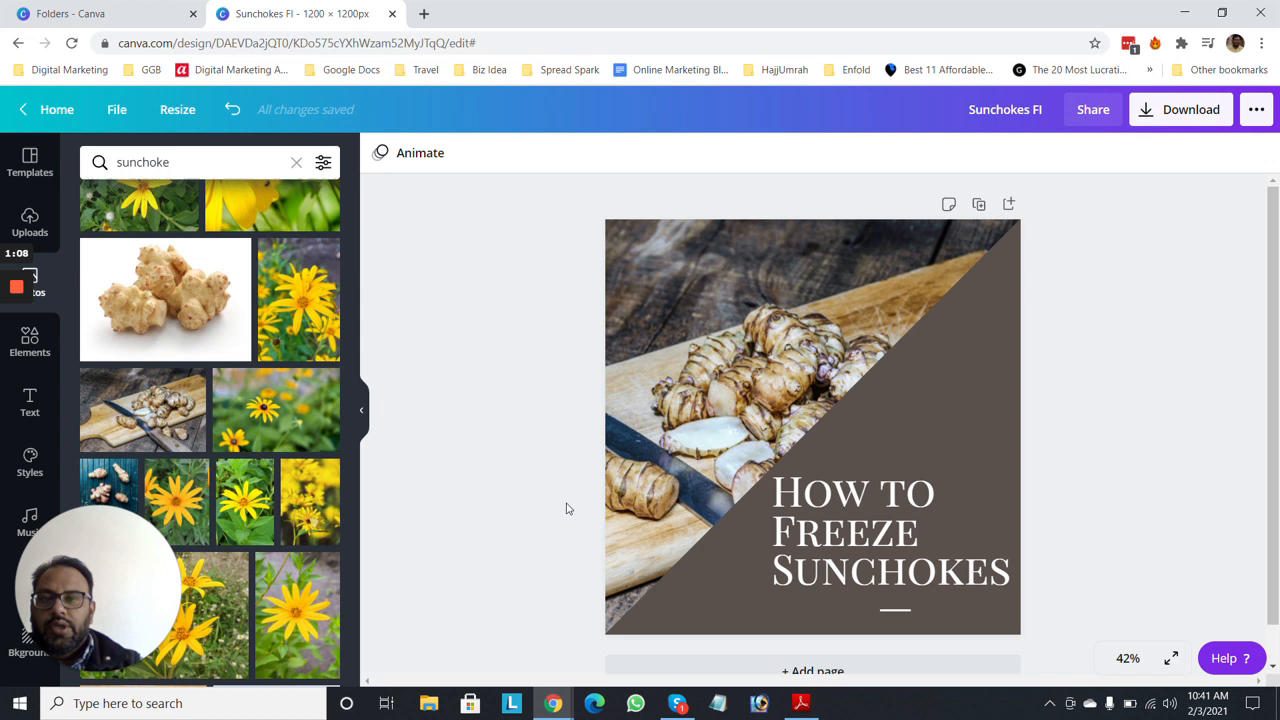
Leave the editor and open the "Sunchokes" folder to check the saved designs
left_click(45, 109)
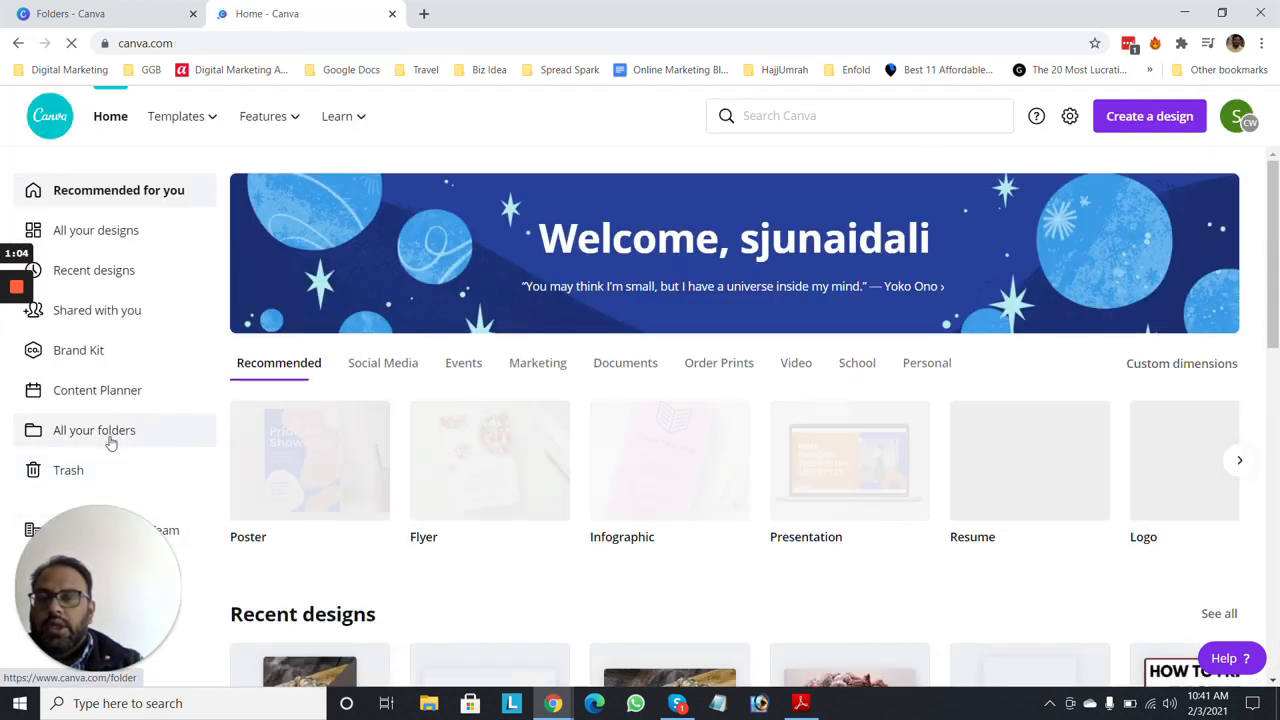
left_click(110, 441)
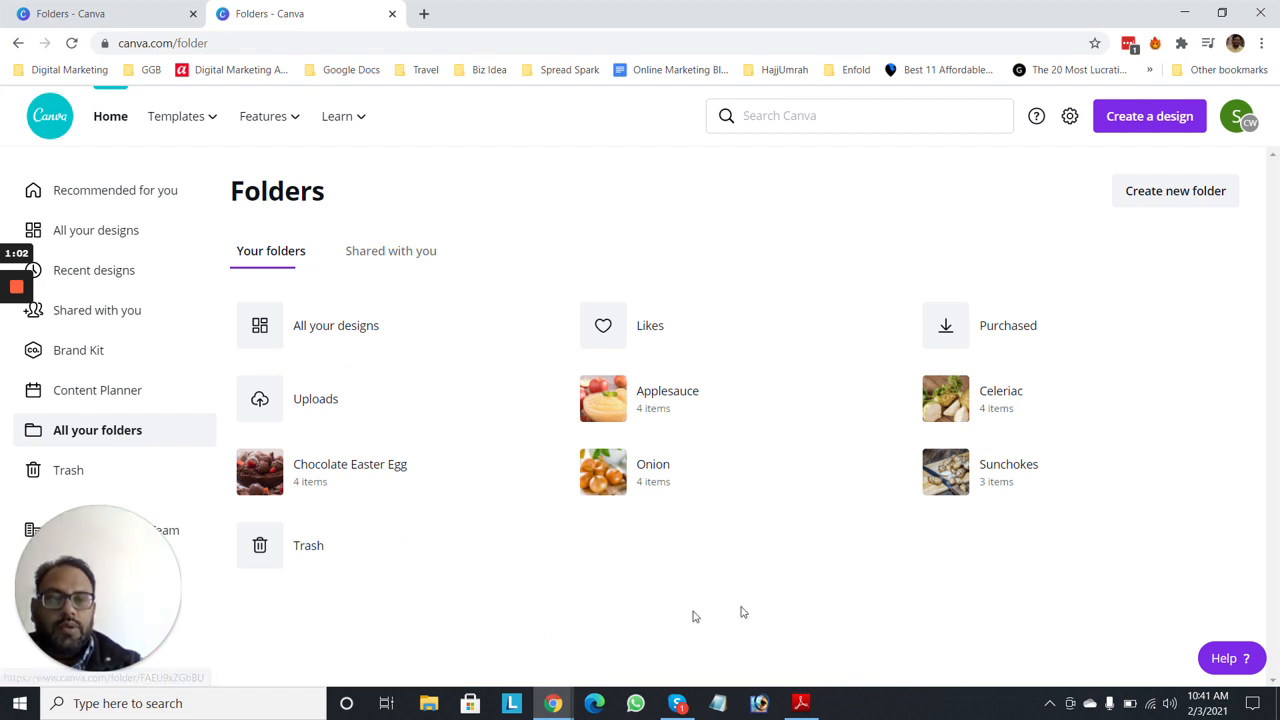
left_click(1016, 472)
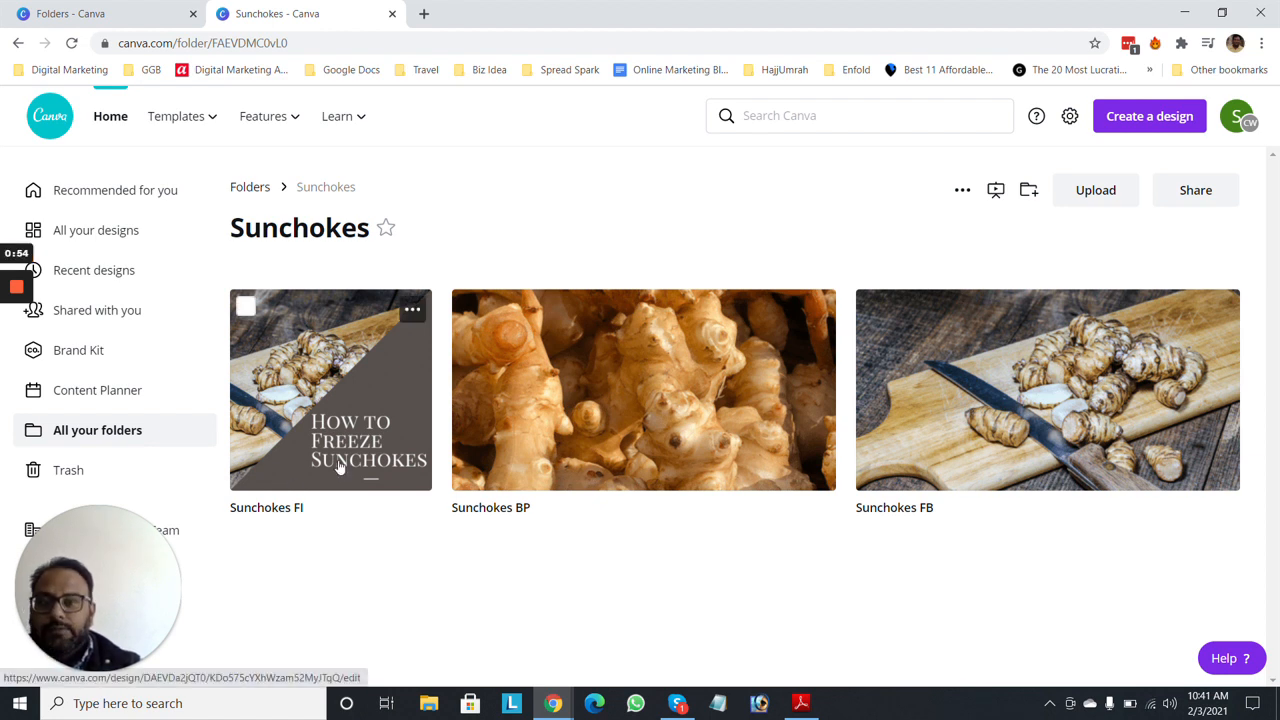
mouse_move(12, 295)
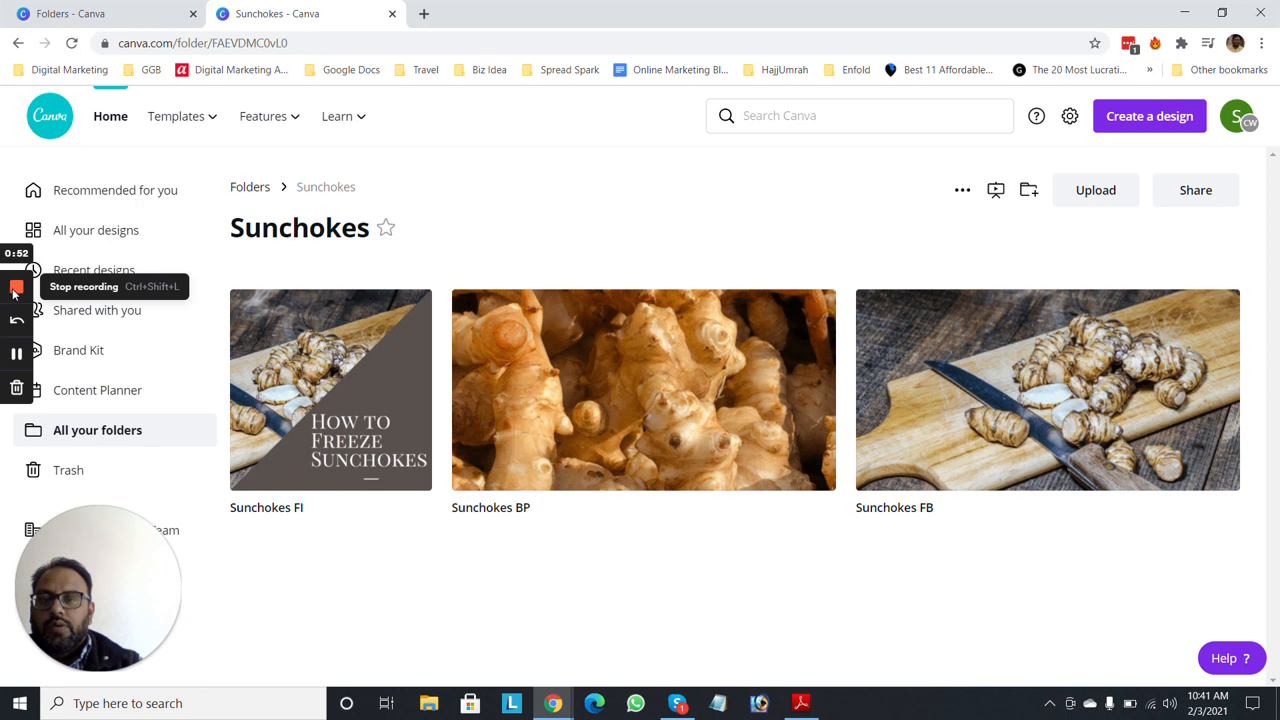